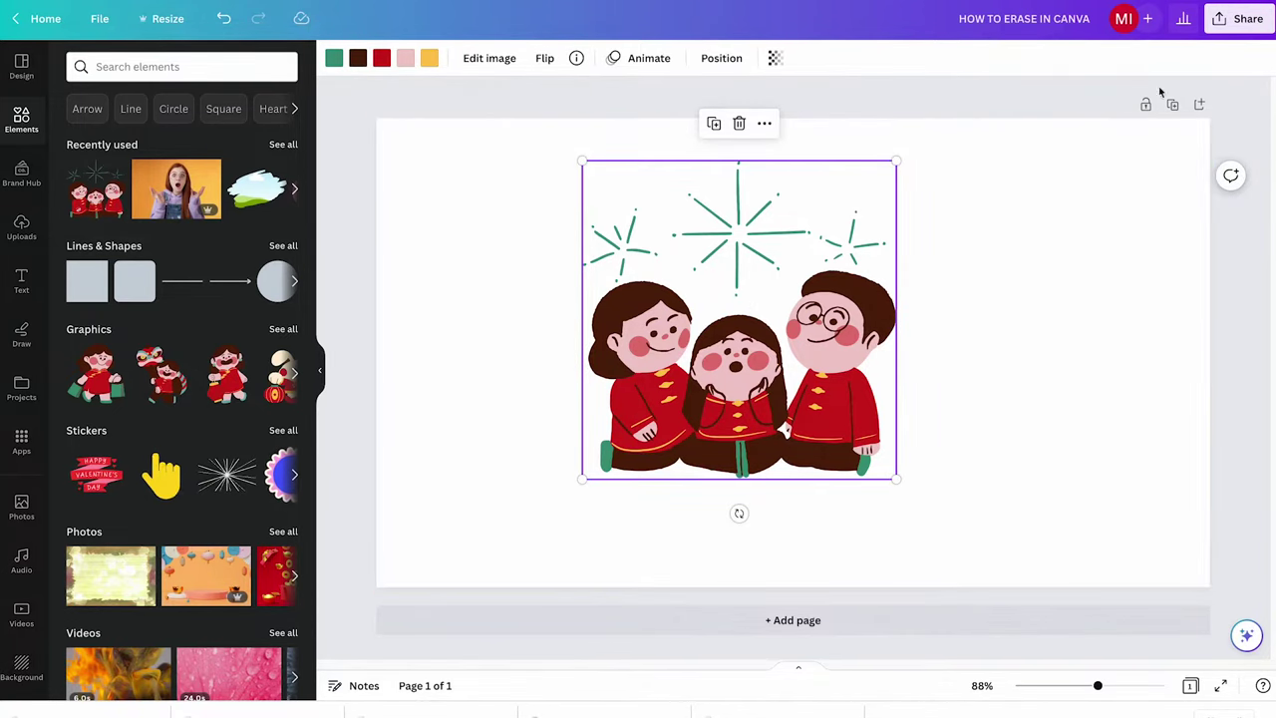
# Step: Download the design as a PNG with a transparent background
pyautogui.click(1240, 18)
pyautogui.click(1066, 397)
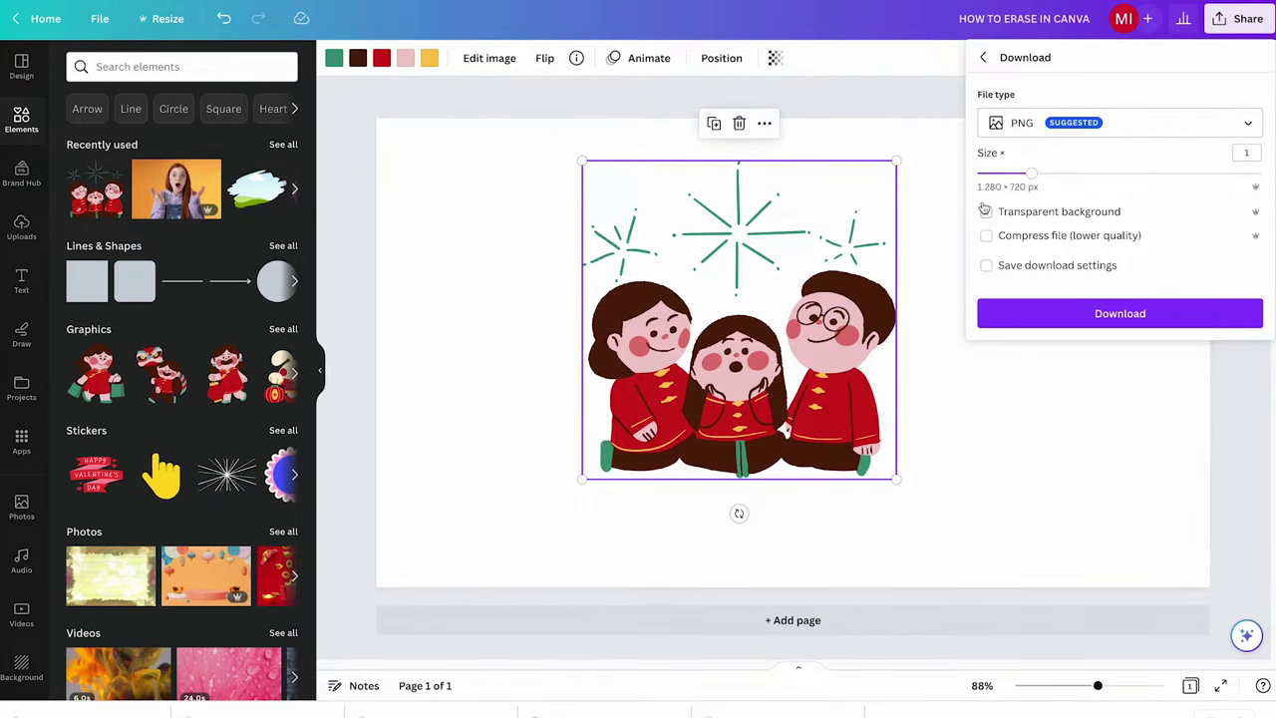
pyautogui.click(1110, 315)
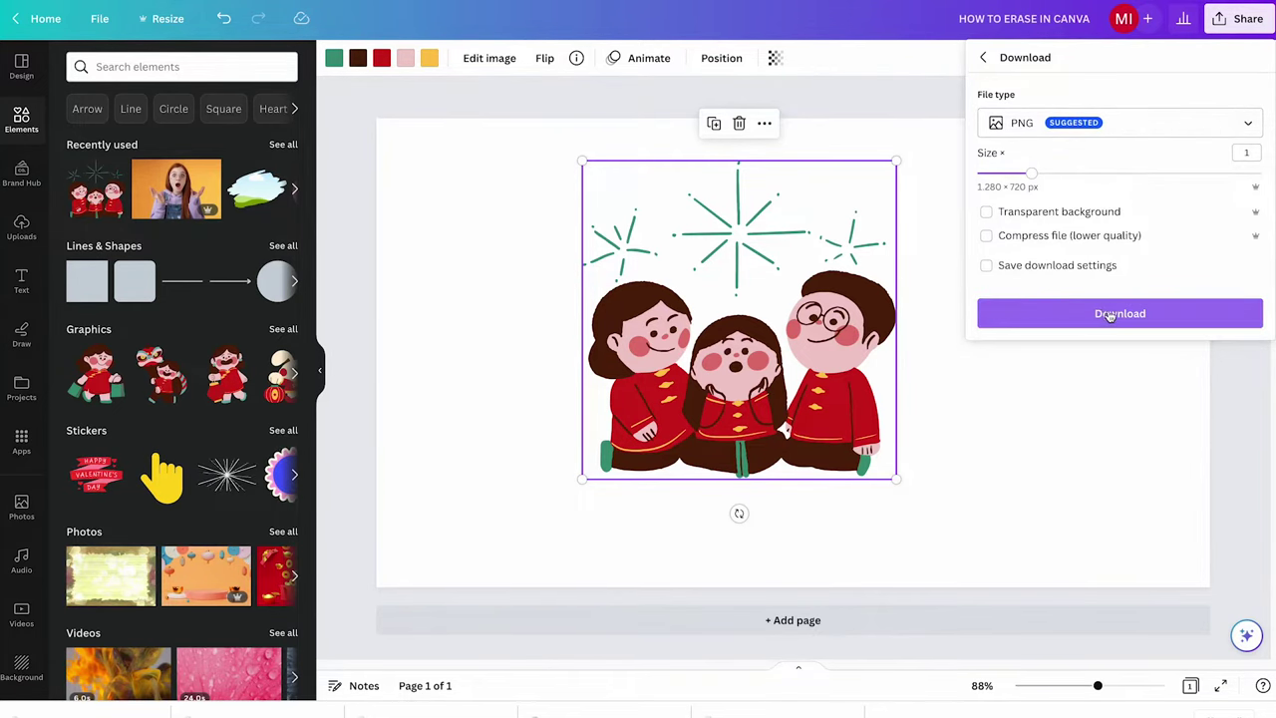
pyautogui.click(986, 211)
pyautogui.click(1117, 313)
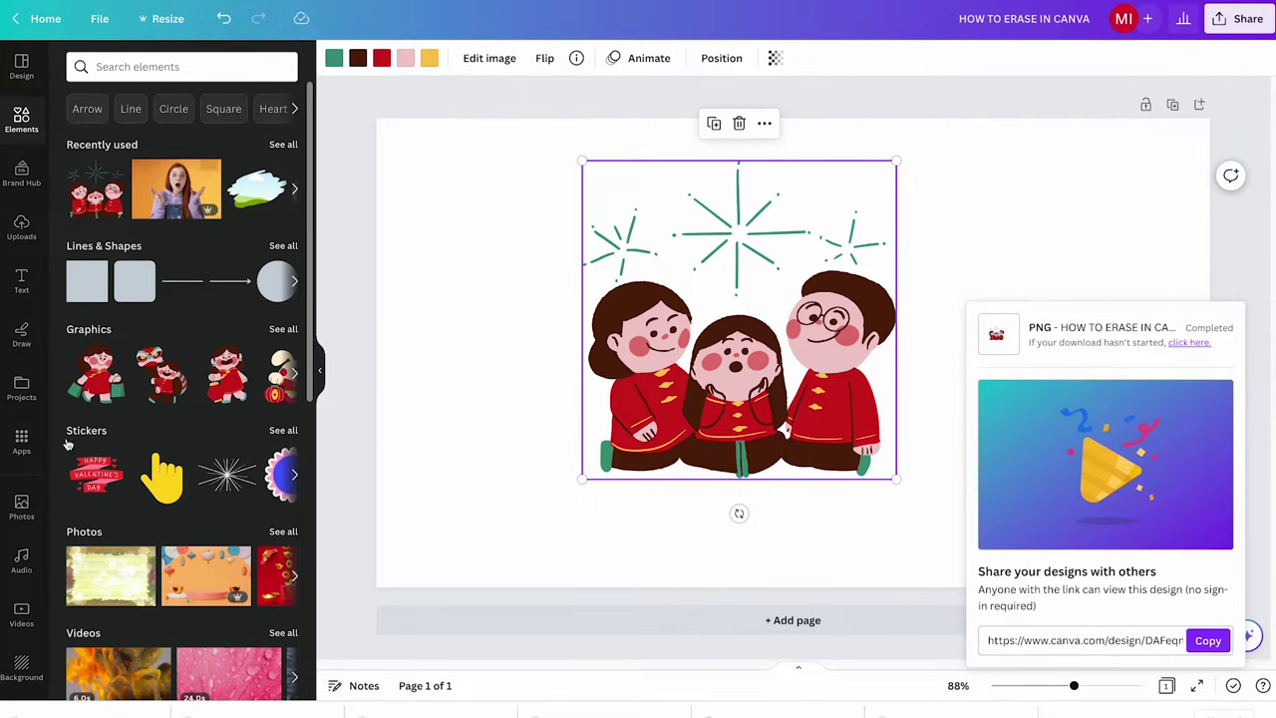
# Step: Upload the transparent PNG and place the new children illustration on the left of the page
pyautogui.click(21, 227)
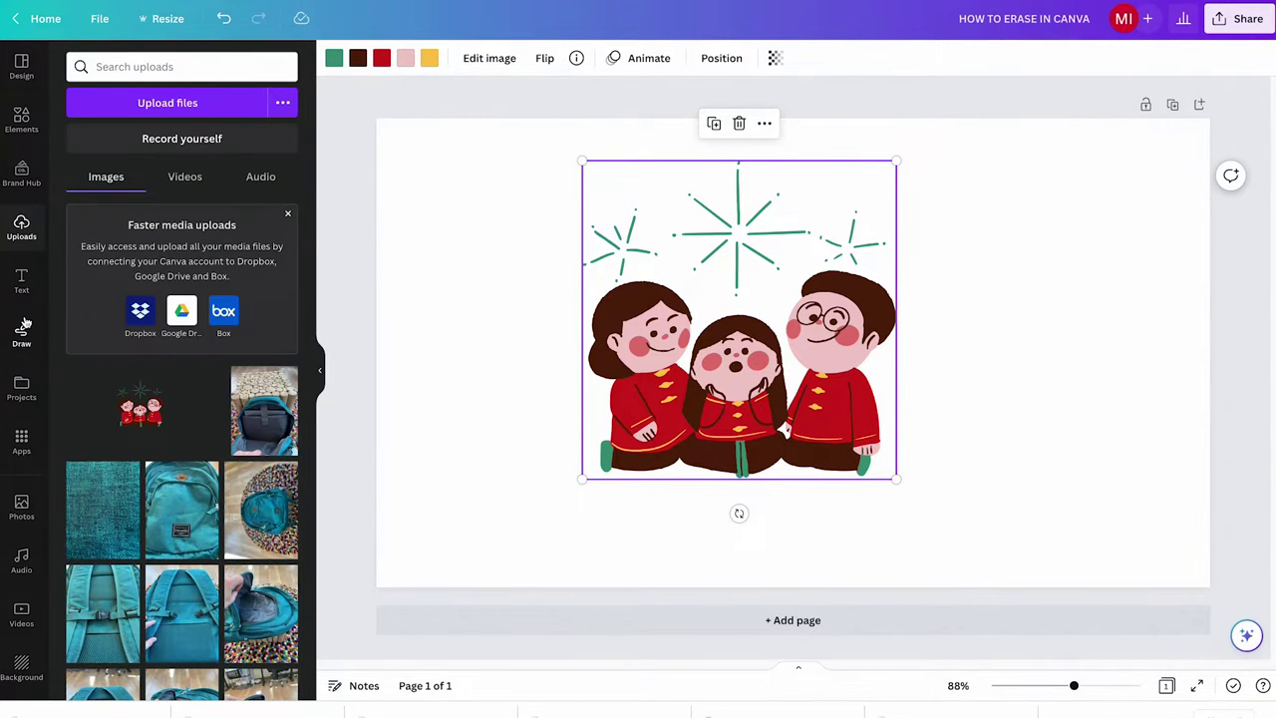
pyautogui.click(183, 105)
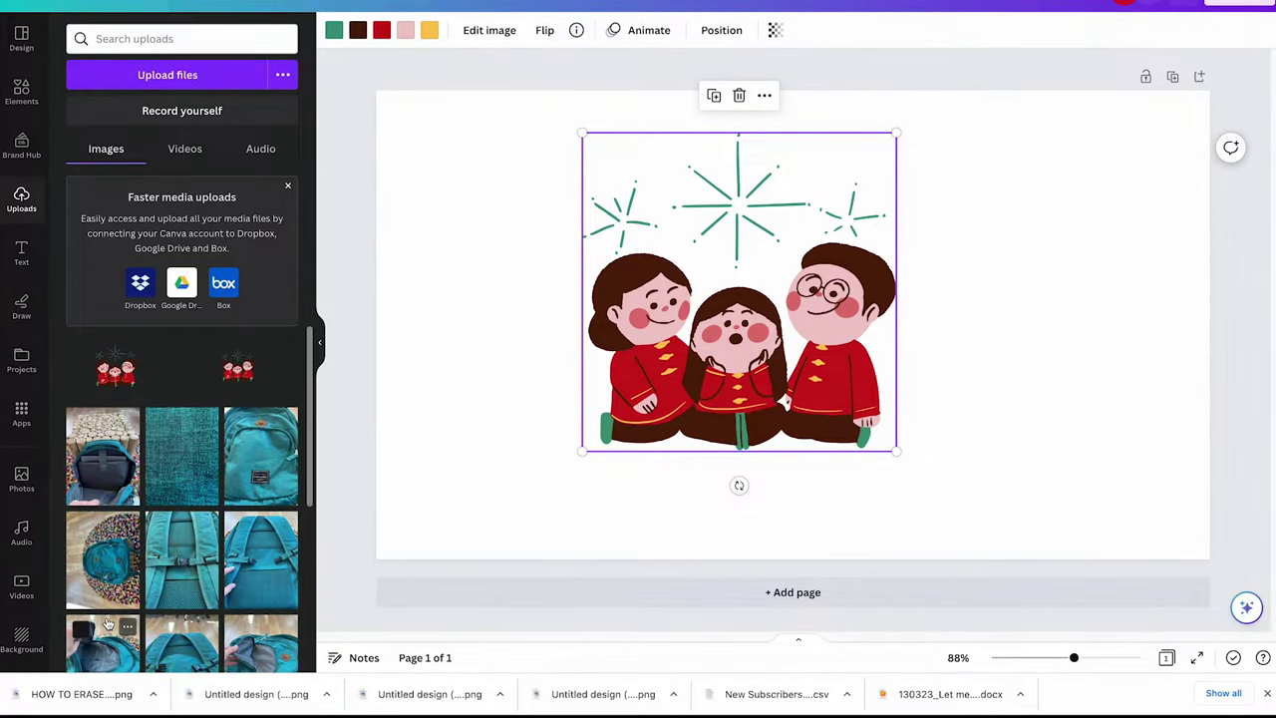
pyautogui.moveTo(82, 694); pyautogui.dragTo(215, 312)
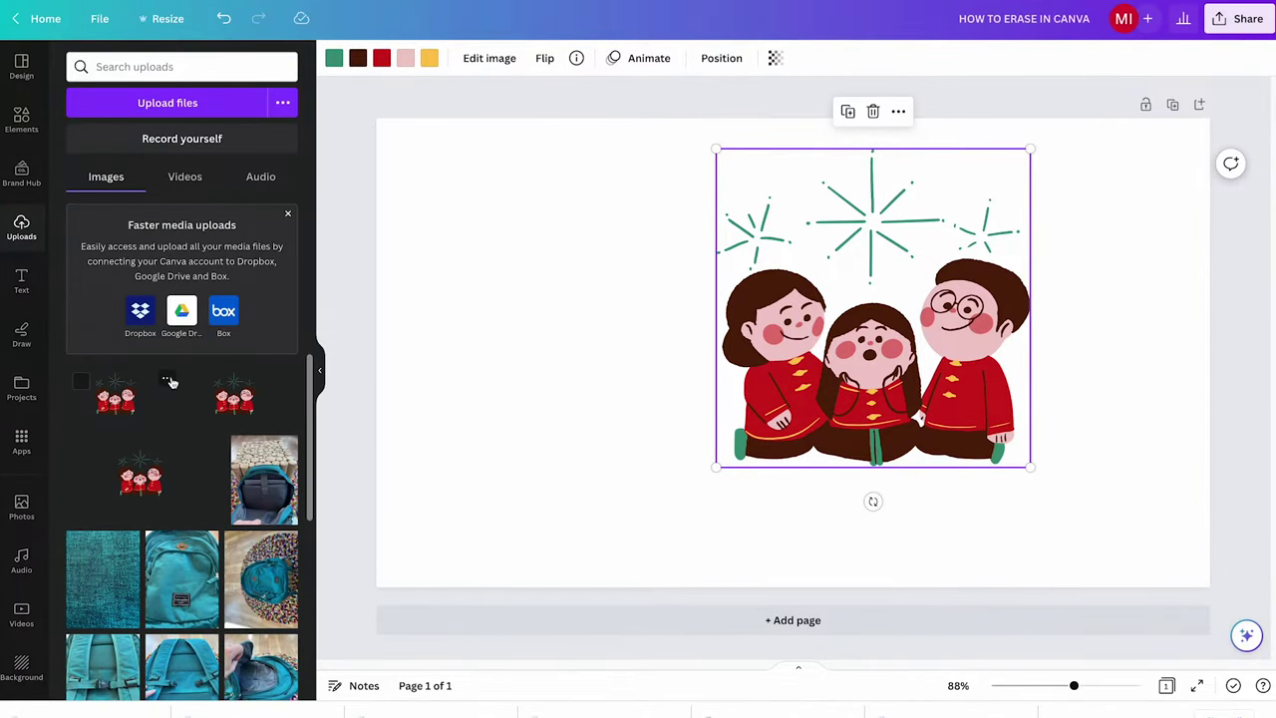
pyautogui.click(125, 403)
pyautogui.moveTo(747, 321); pyautogui.dragTo(615, 302)
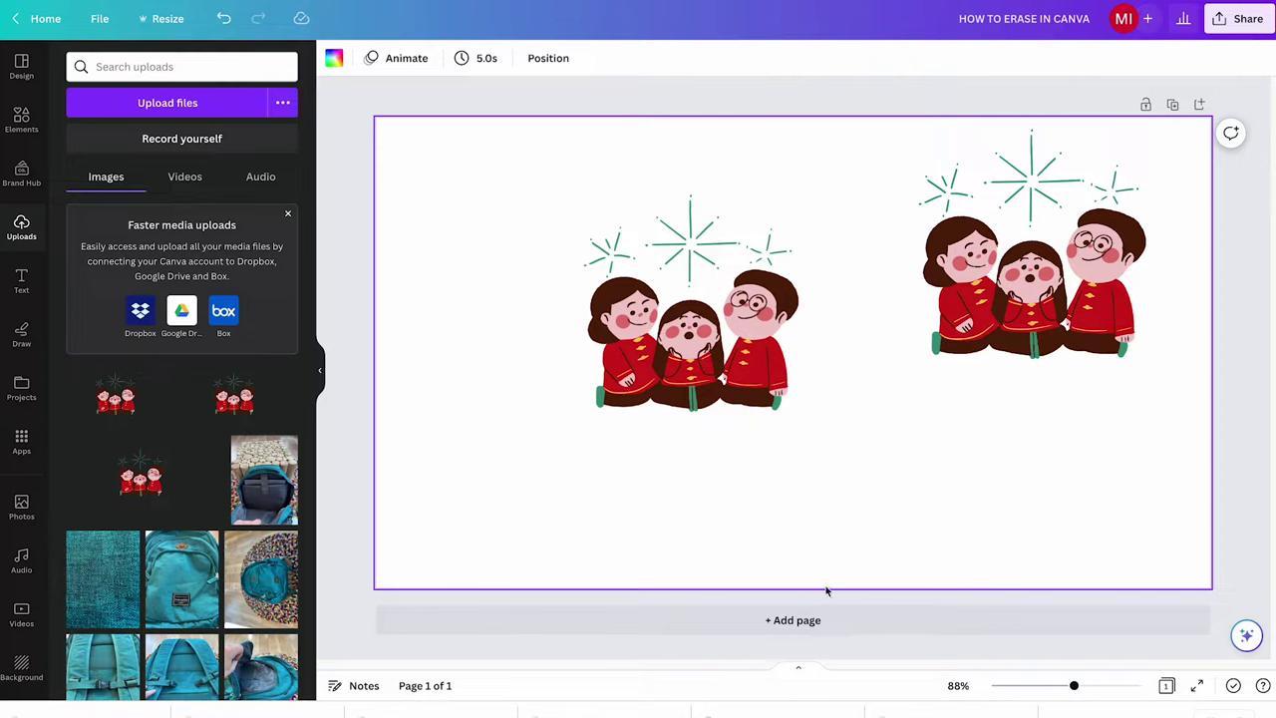
# Step: Open Edit photo for the left children illustration, then close it and deselect it
pyautogui.click(658, 333)
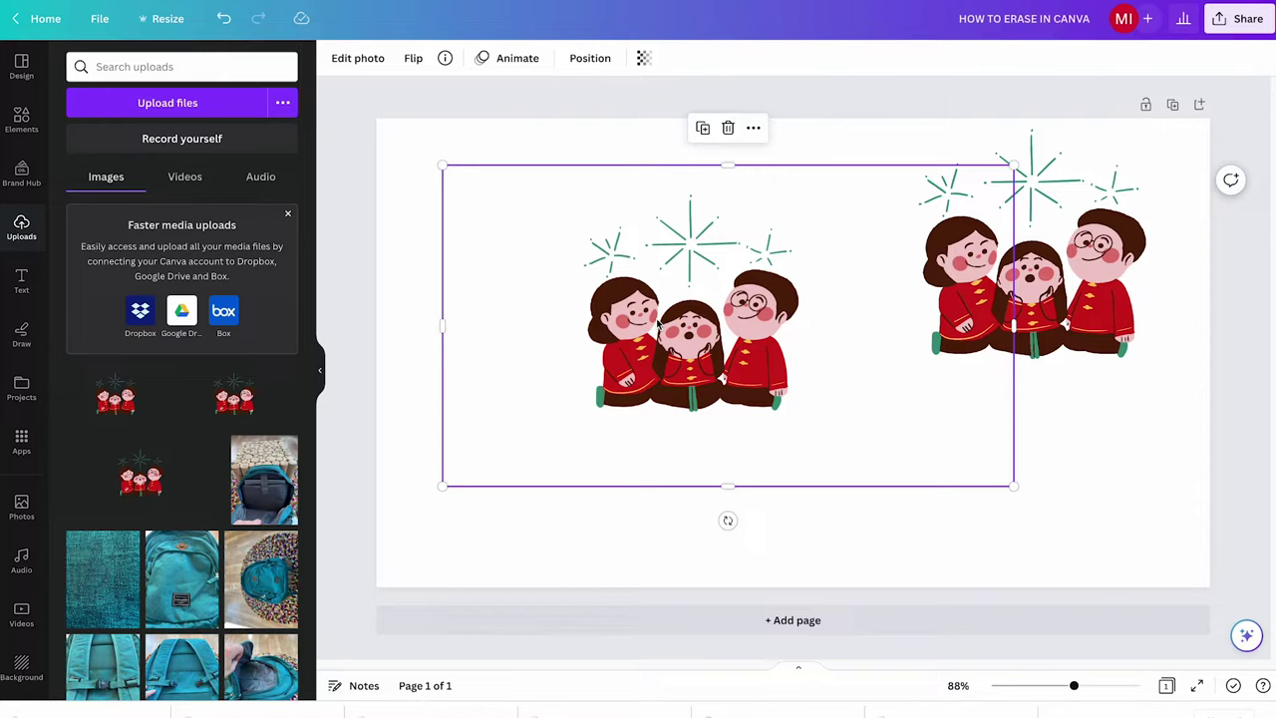
pyautogui.click(768, 567)
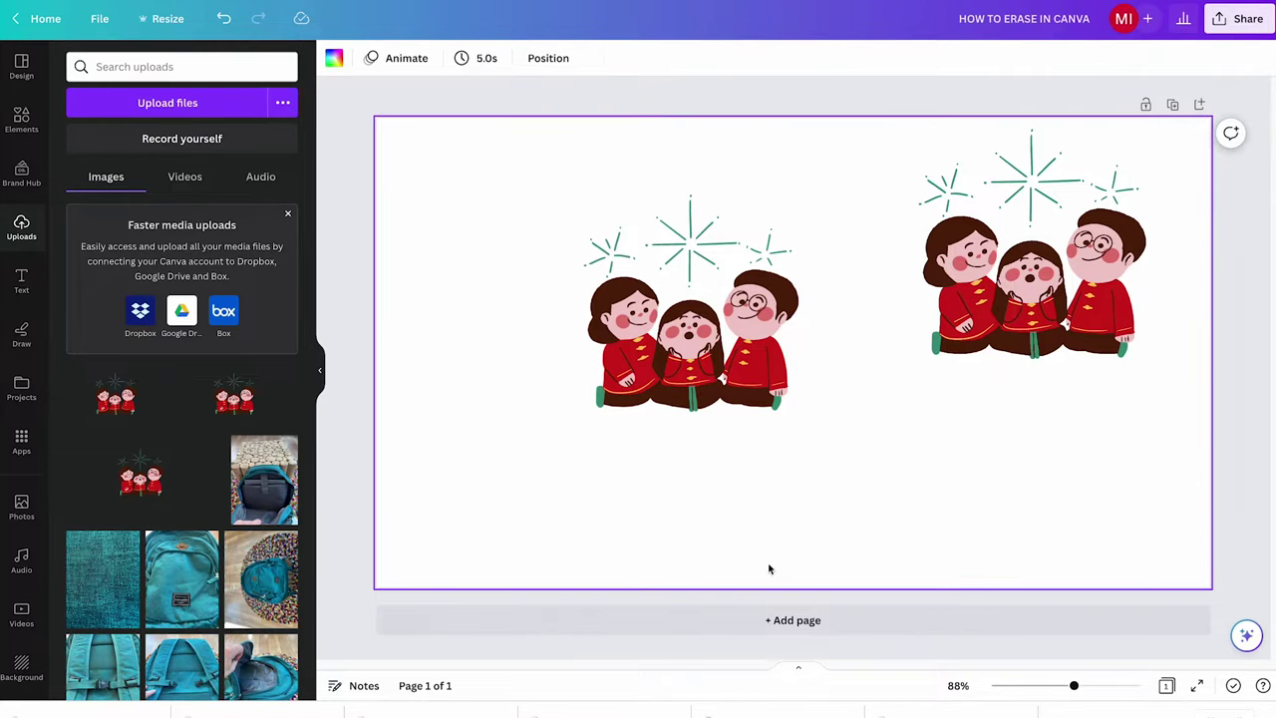
pyautogui.click(664, 334)
pyautogui.click(358, 58)
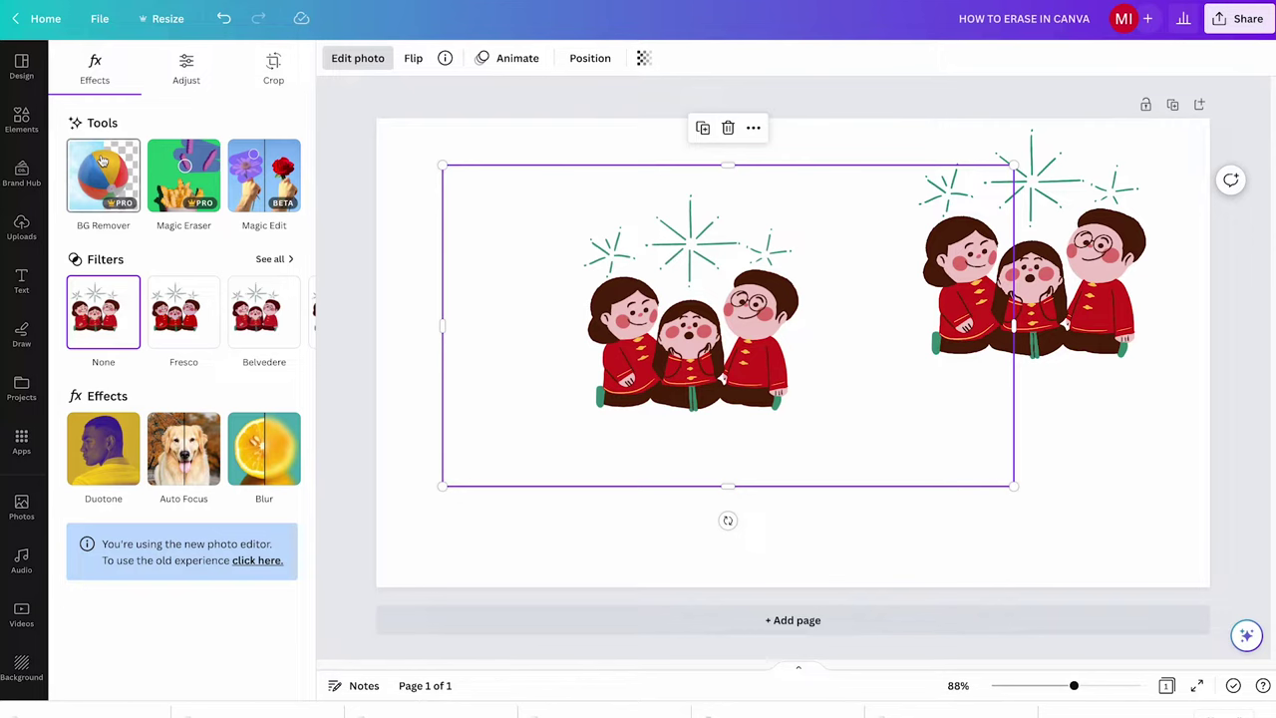
pyautogui.click(686, 564)
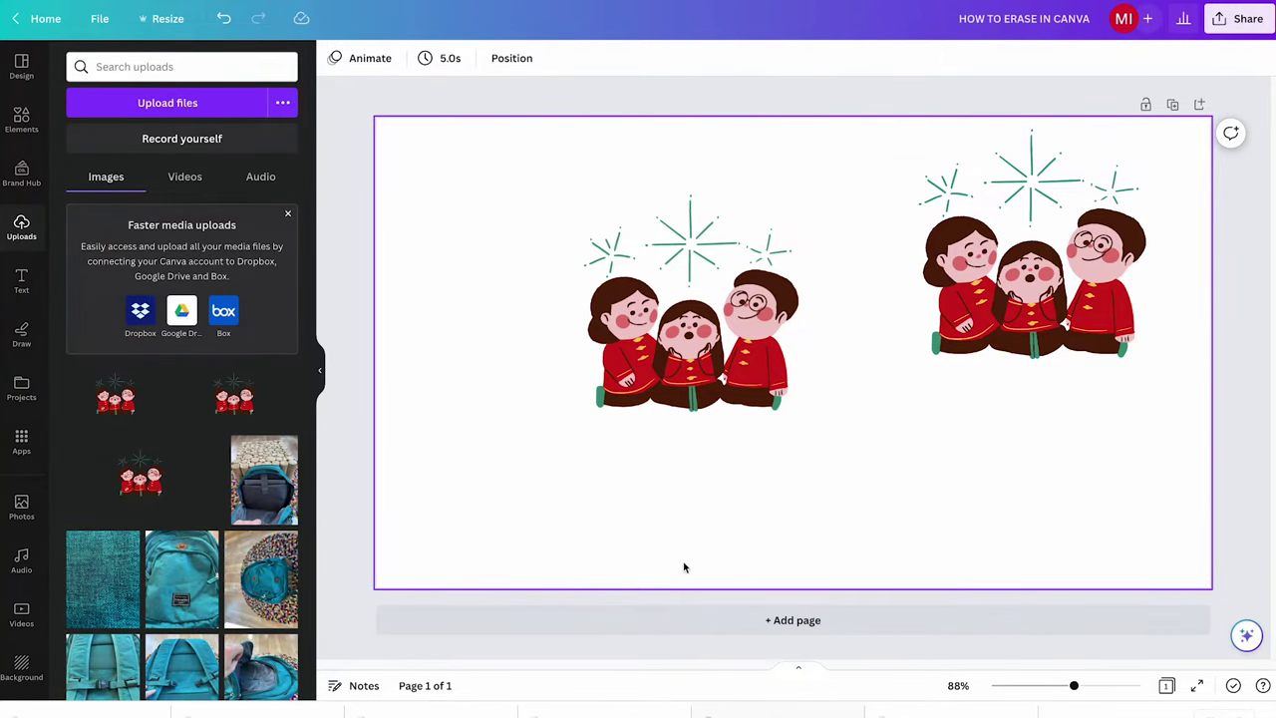
# Step: Apply BG Remover to the left illustration and nudge it slightly left
pyautogui.click(678, 438)
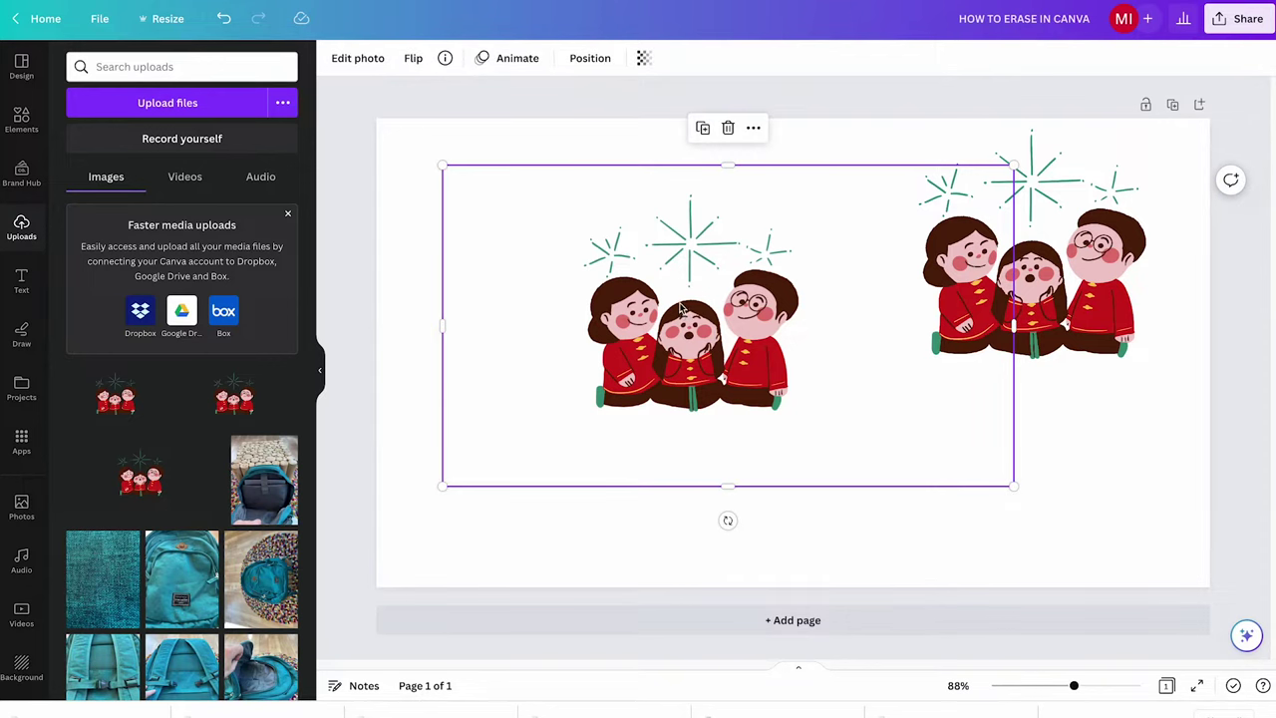
pyautogui.click(355, 62)
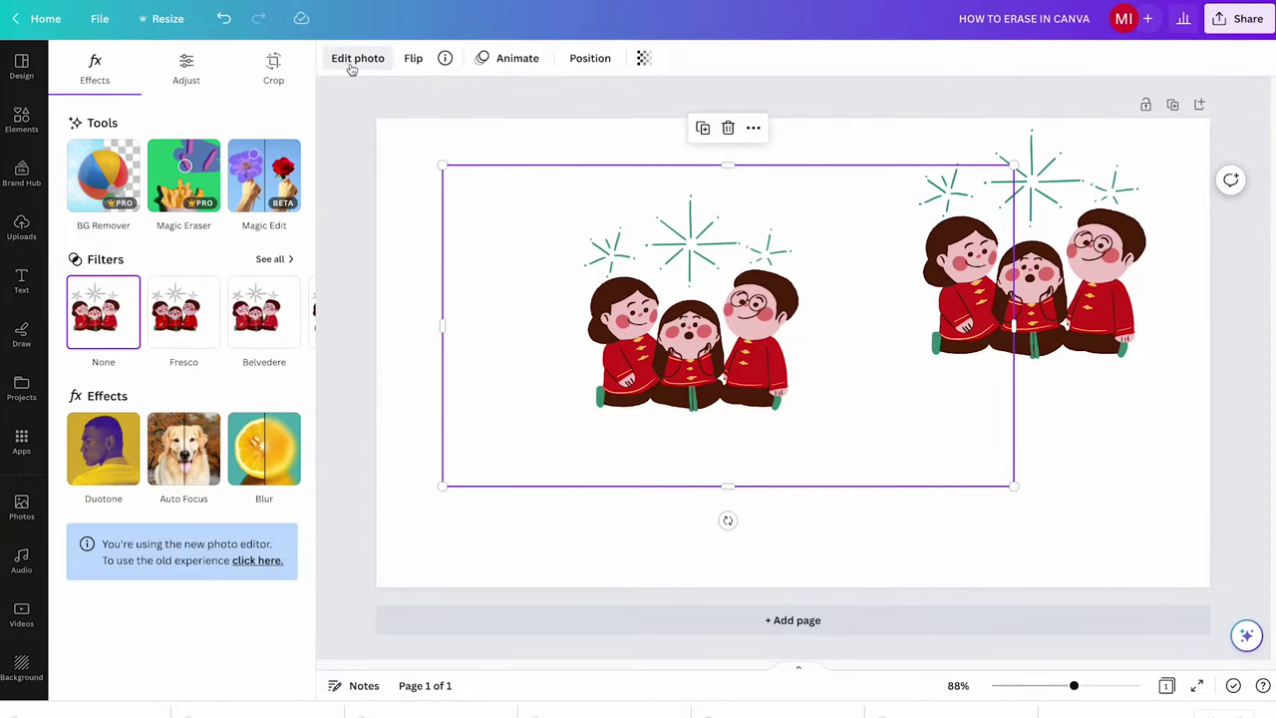
pyautogui.click(100, 174)
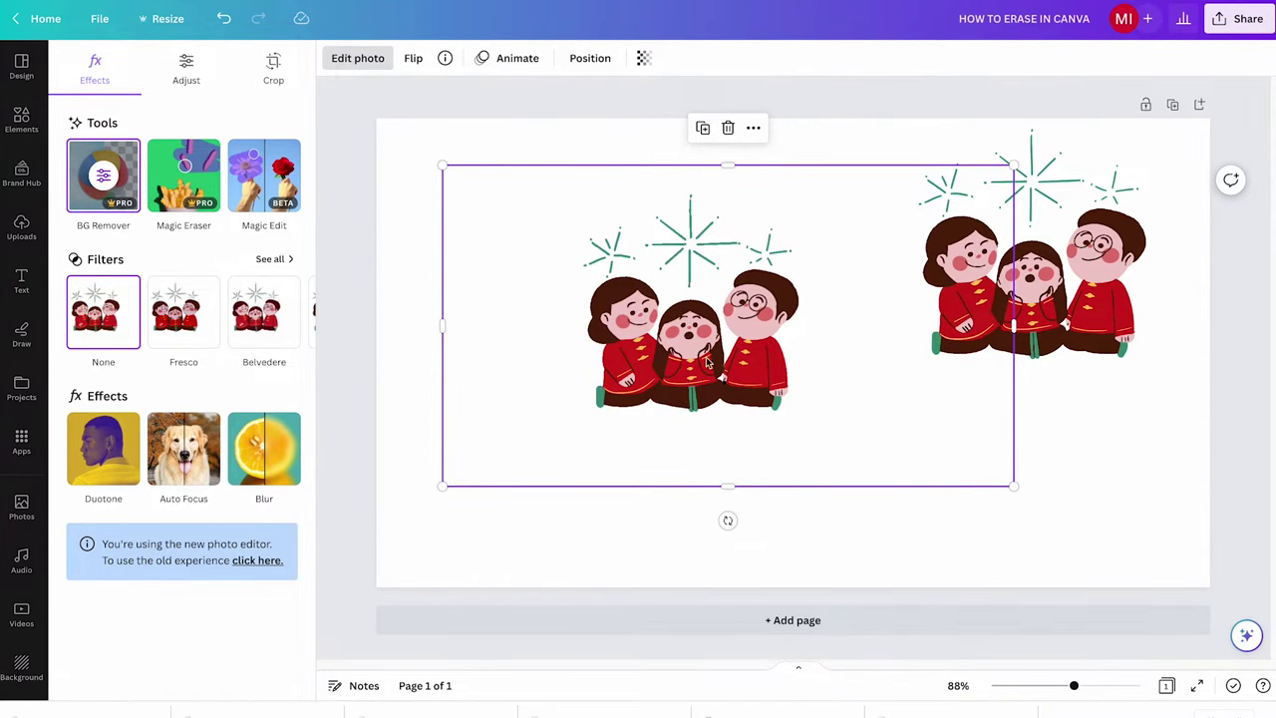
pyautogui.moveTo(658, 214); pyautogui.dragTo(650, 214)
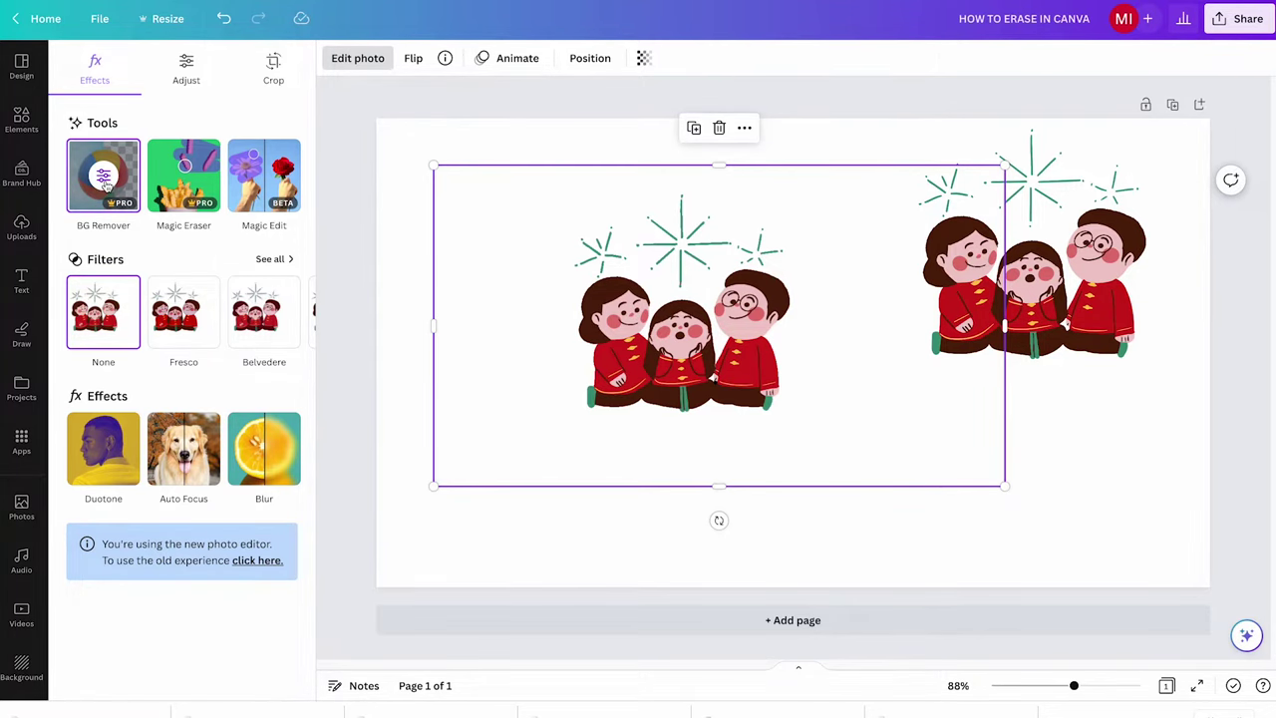
# Step: Erase the green fireworks above the children with the BG Remover Erase brush
pyautogui.click(104, 184)
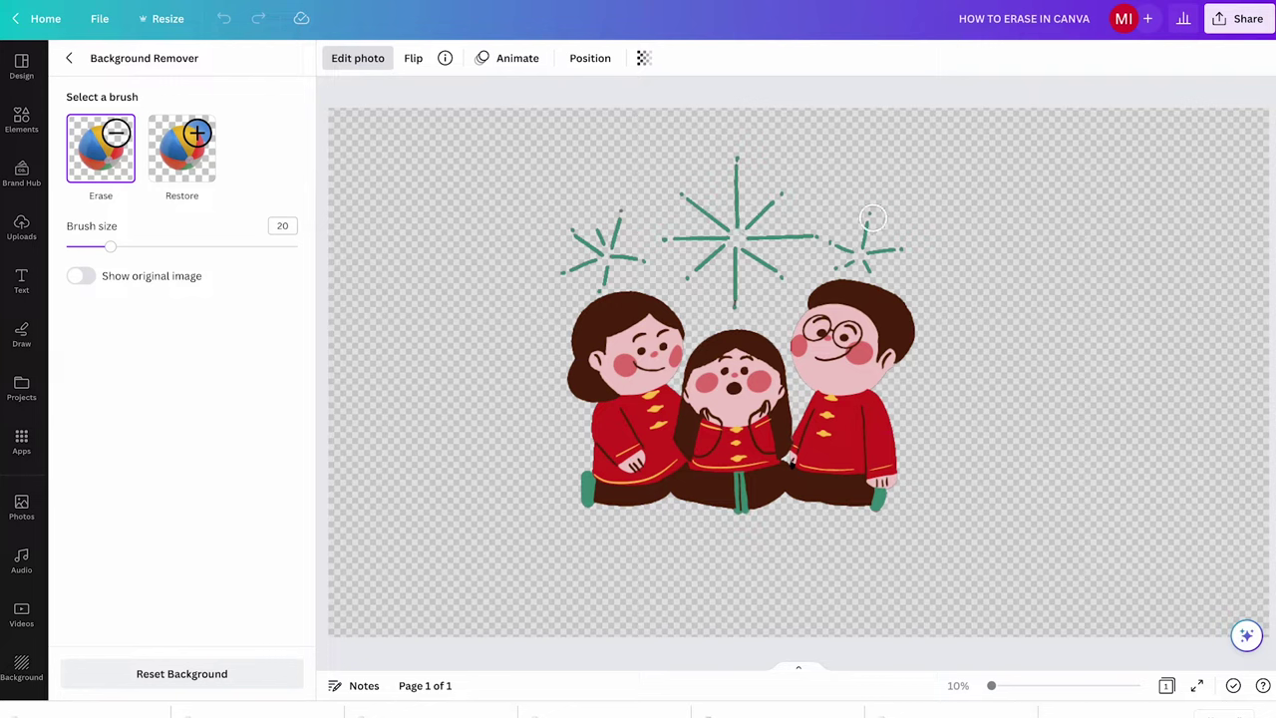
pyautogui.moveTo(873, 217)
pyautogui.mouseDown()
pyautogui.moveTo(743, 279)
pyautogui.moveTo(705, 220)
pyautogui.moveTo(725, 188)
pyautogui.moveTo(662, 241)
pyautogui.moveTo(566, 267)
pyautogui.moveTo(616, 221)
pyautogui.moveTo(588, 280)
pyautogui.mouseUp()
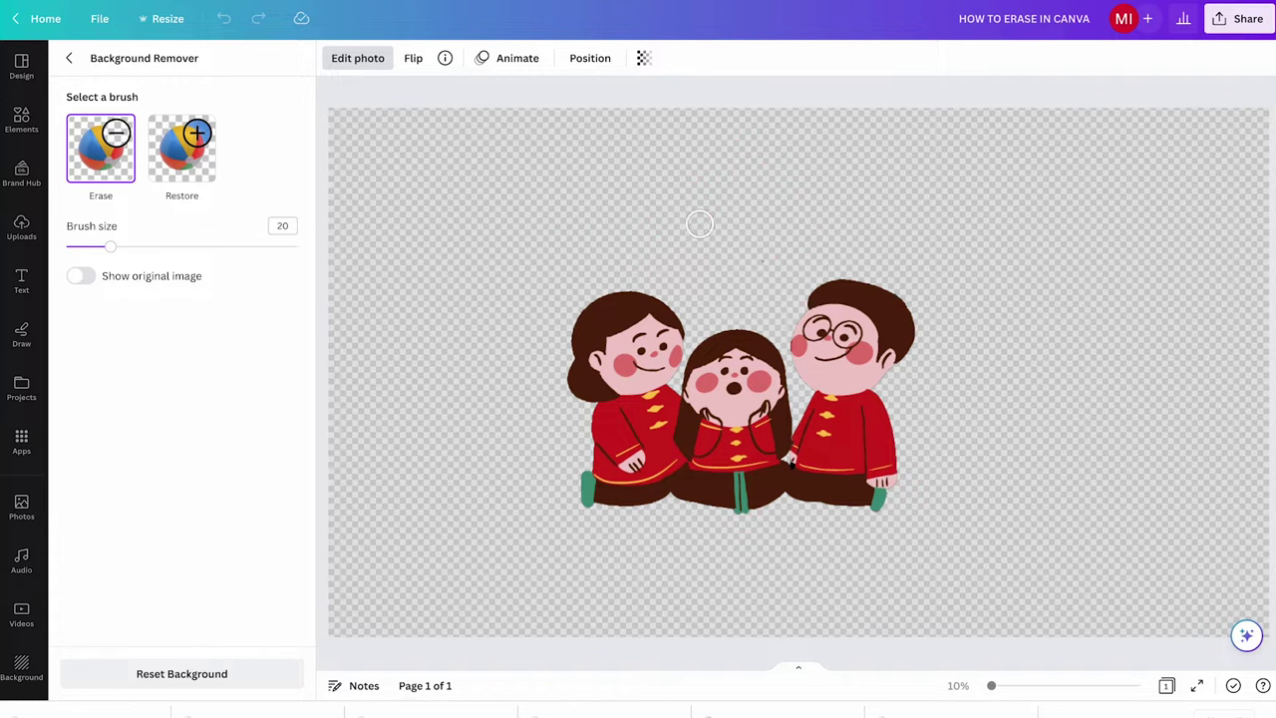
pyautogui.press('Escape')
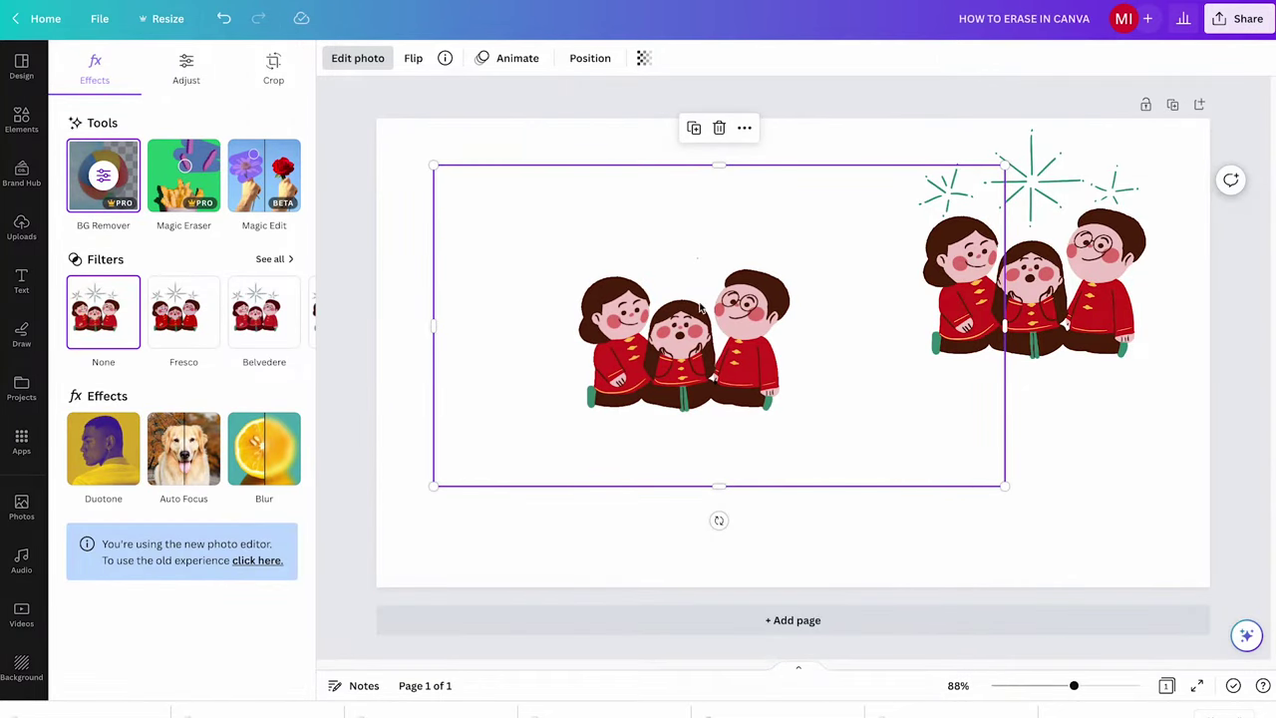
pyautogui.moveTo(767, 367)
pyautogui.mouseDown()
pyautogui.moveTo(819, 316)
pyautogui.moveTo(757, 320)
pyautogui.moveTo(749, 356)
pyautogui.mouseUp()
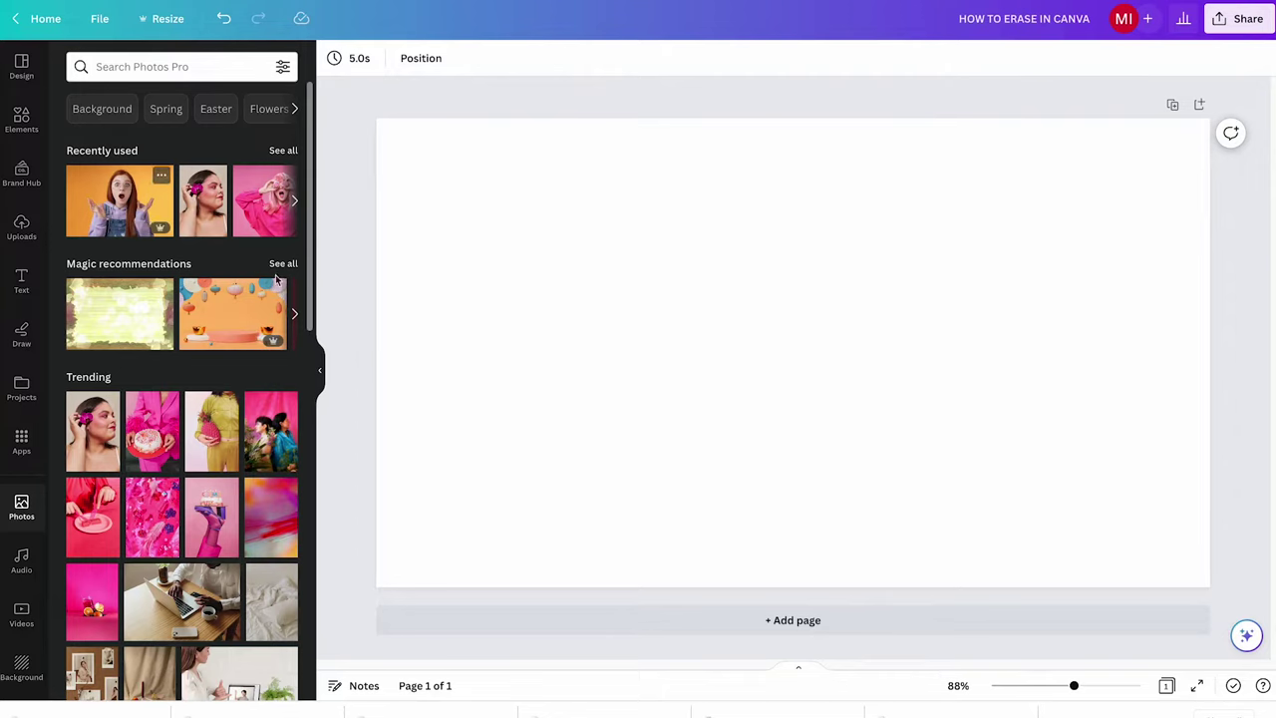
# Step: Add the surprised woman photo and crop its left, bottom and right sides
pyautogui.click(111, 210)
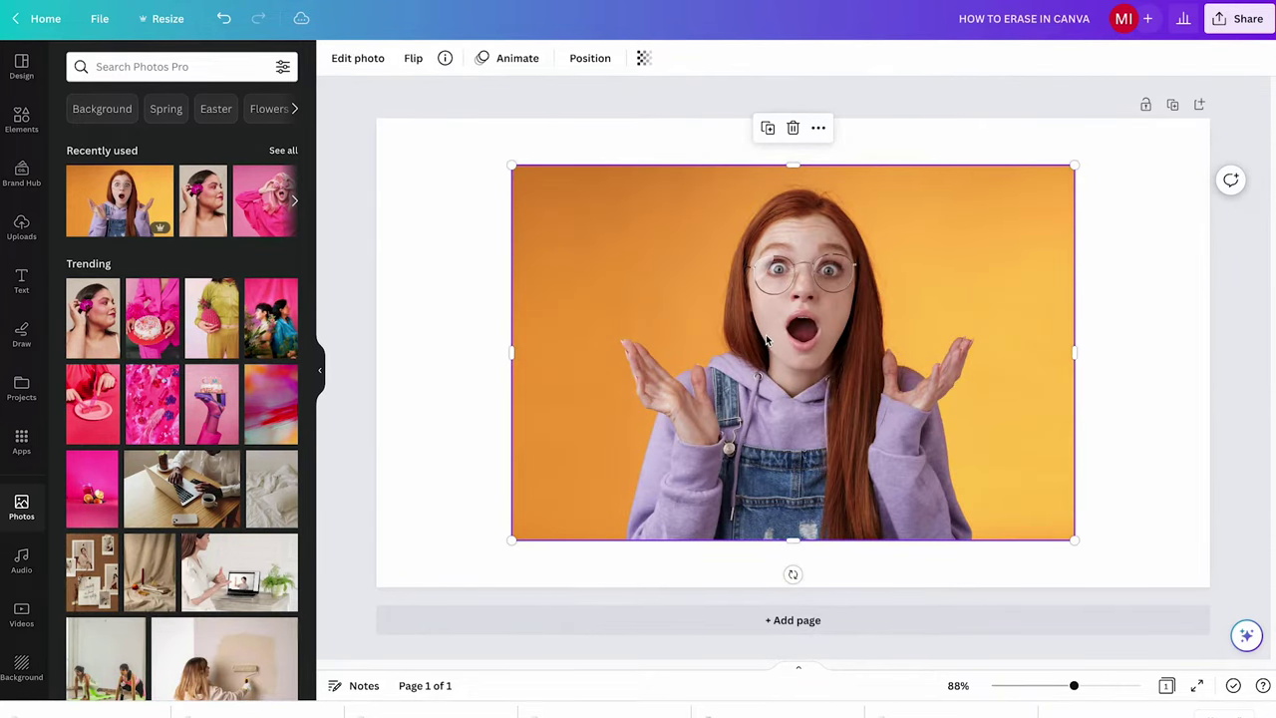
pyautogui.moveTo(911, 397); pyautogui.dragTo(873, 376)
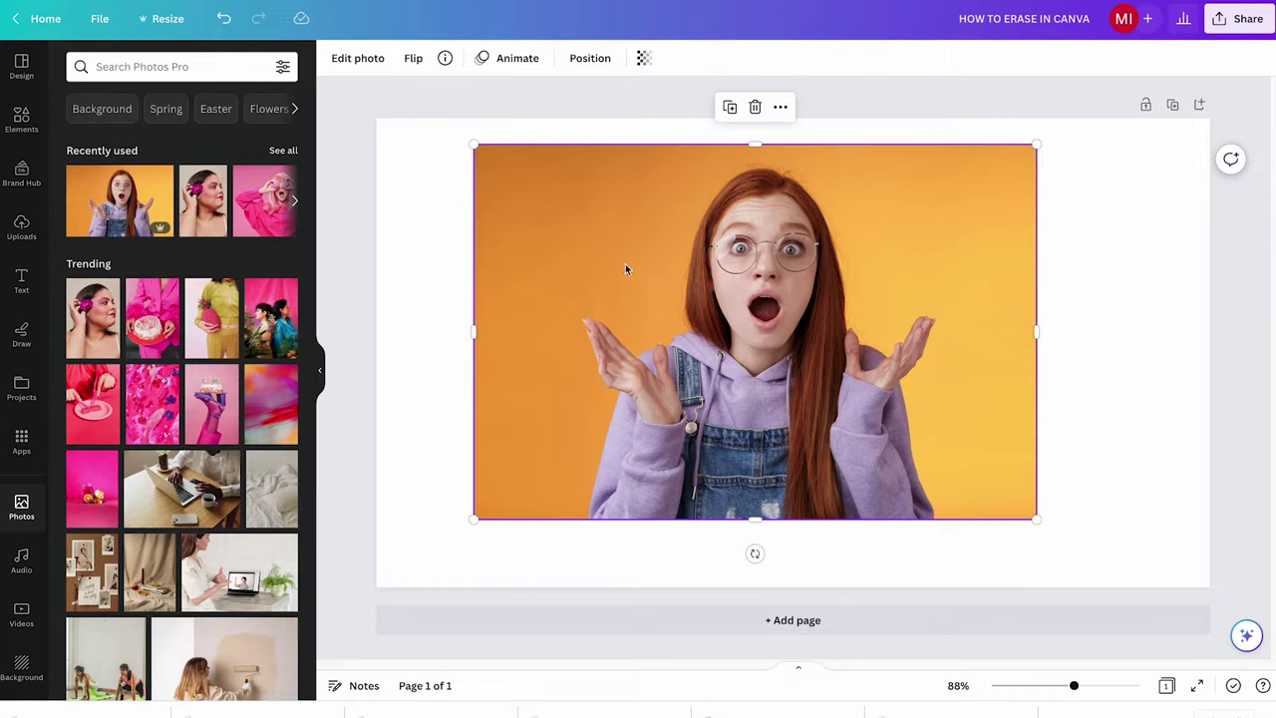
pyautogui.moveTo(476, 332); pyautogui.dragTo(643, 343)
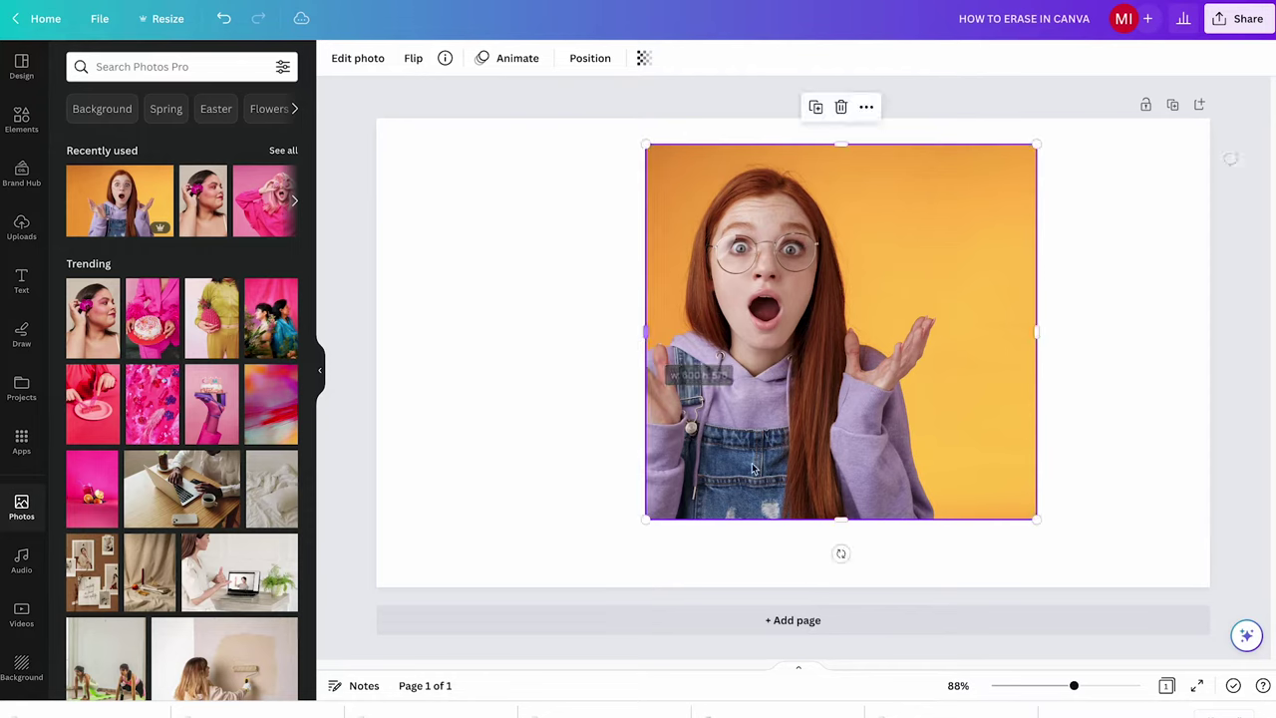
pyautogui.moveTo(840, 519); pyautogui.dragTo(840, 454)
pyautogui.moveTo(1037, 299); pyautogui.dragTo(850, 311)
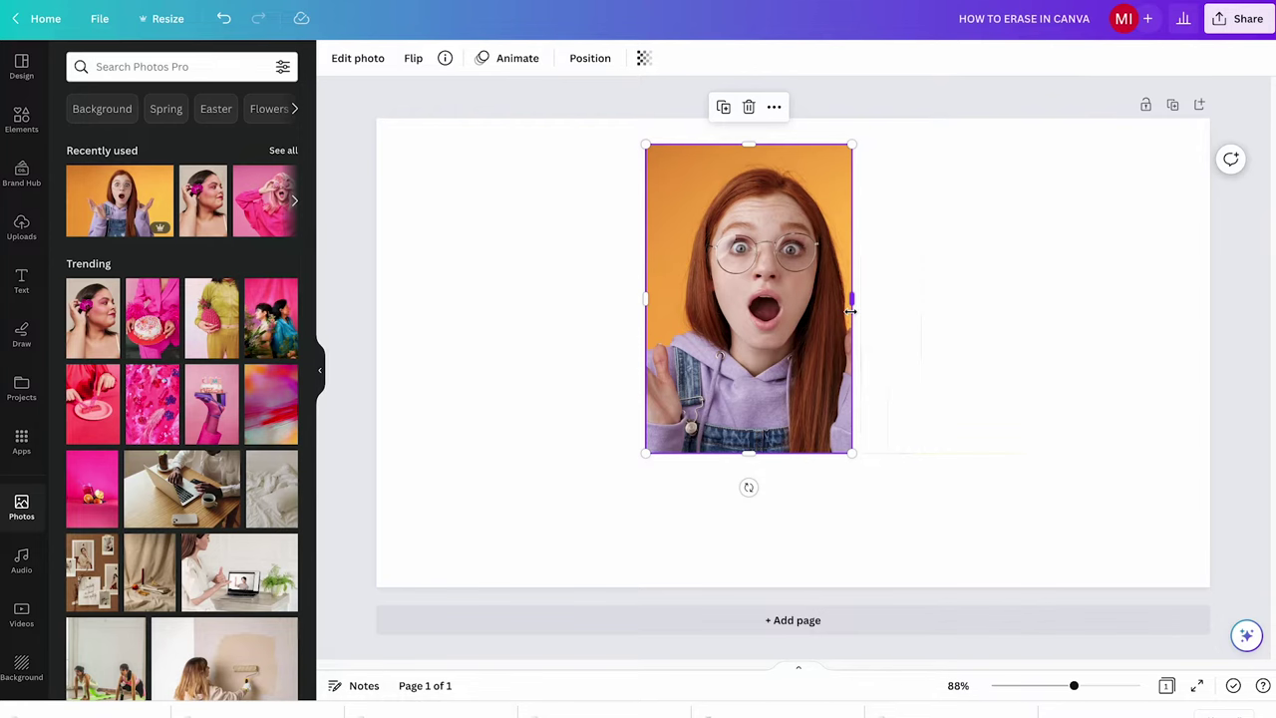
# Step: Undo the crop to restore the full photo, then reselect it
pyautogui.hotkey('ctrl', 'z')
pyautogui.hotkey('ctrl', 'z')
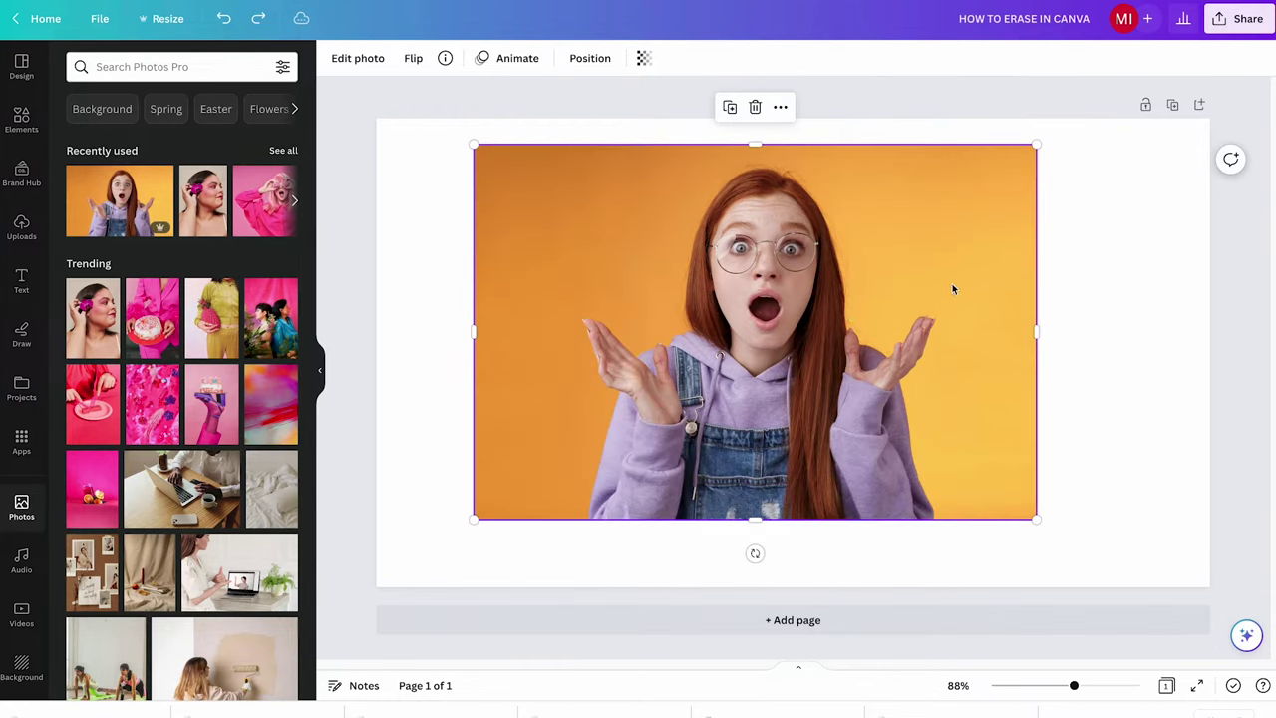
pyautogui.click(1077, 282)
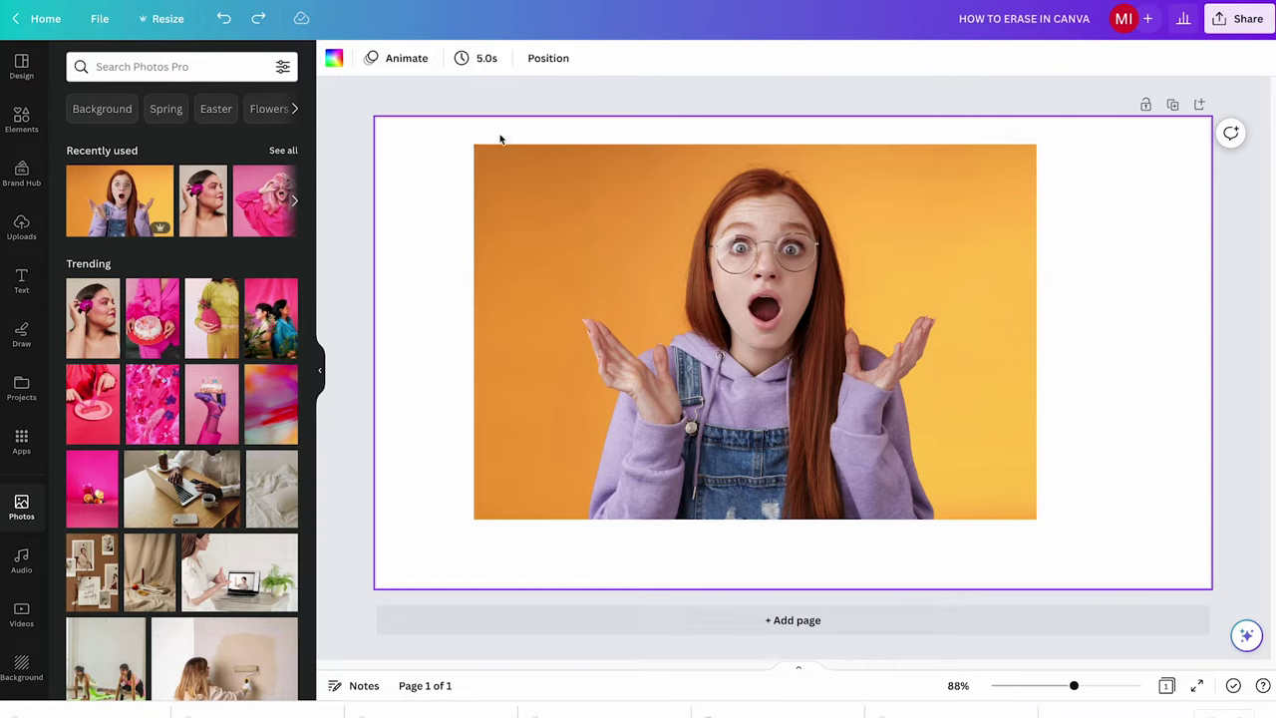
pyautogui.click(717, 295)
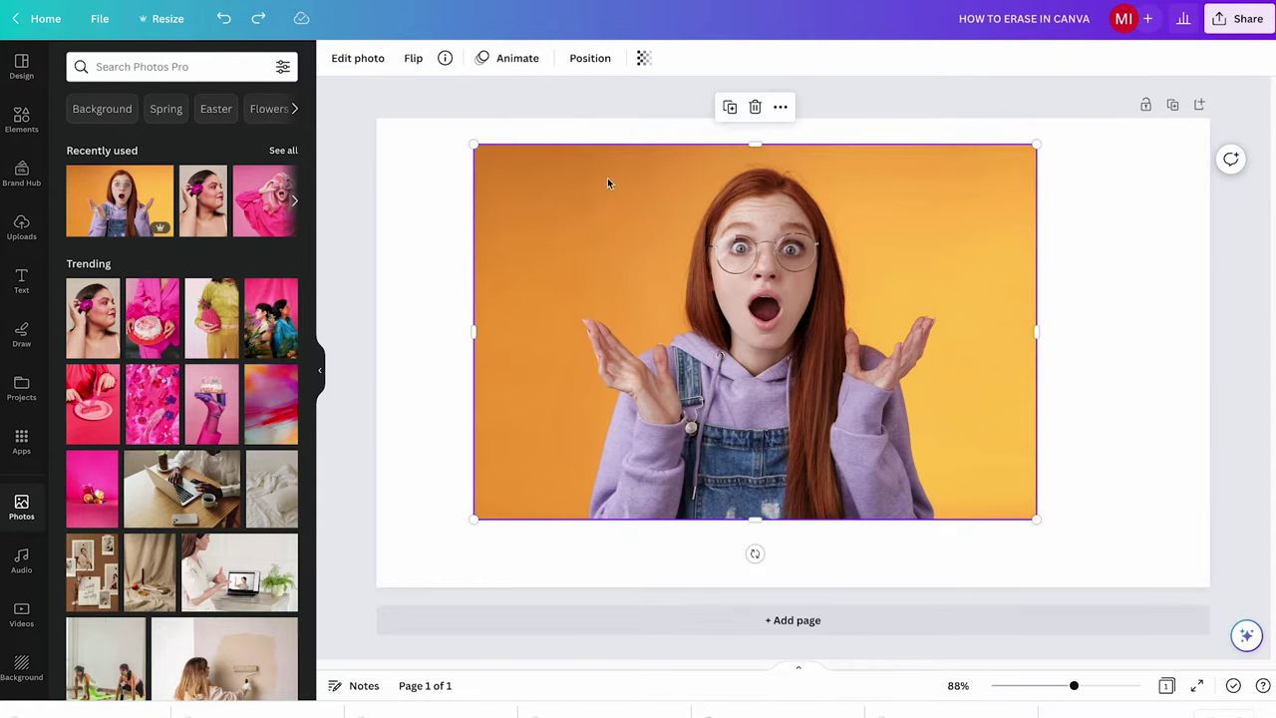
# Step: In Edit photo, try cropping the woman's photo from the left, then undo it
pyautogui.click(367, 58)
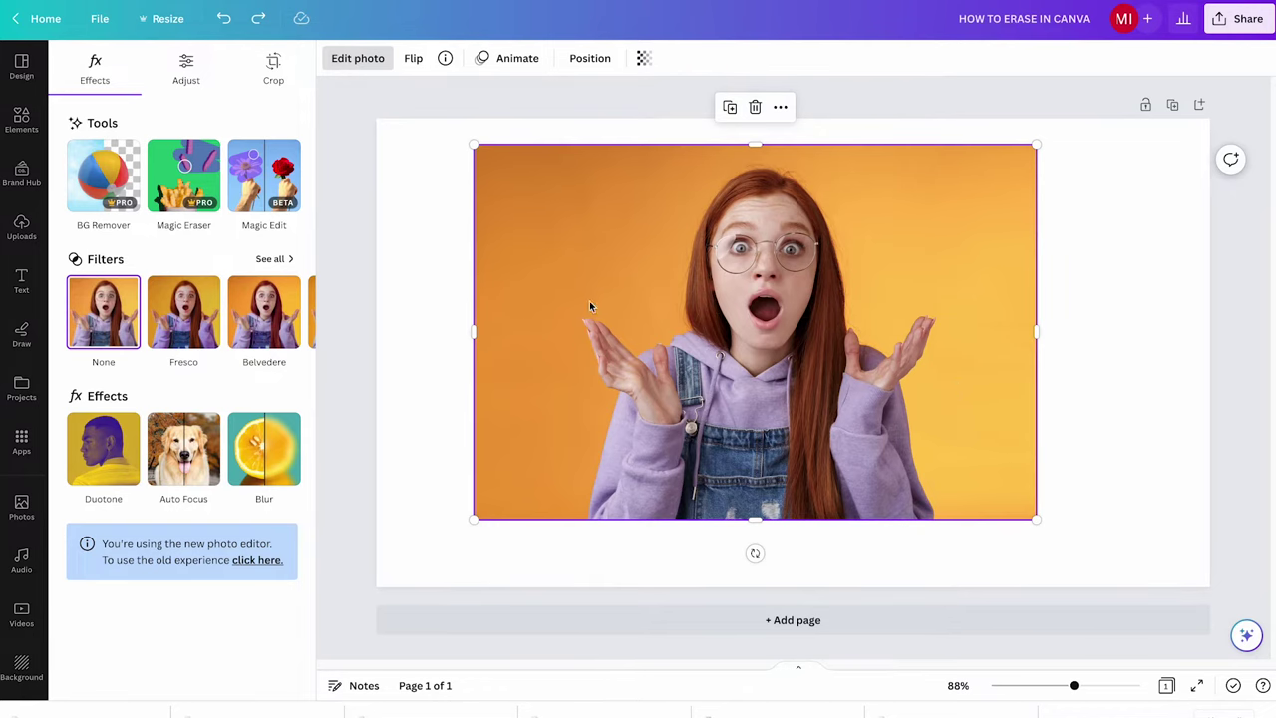
pyautogui.moveTo(474, 331); pyautogui.dragTo(521, 329)
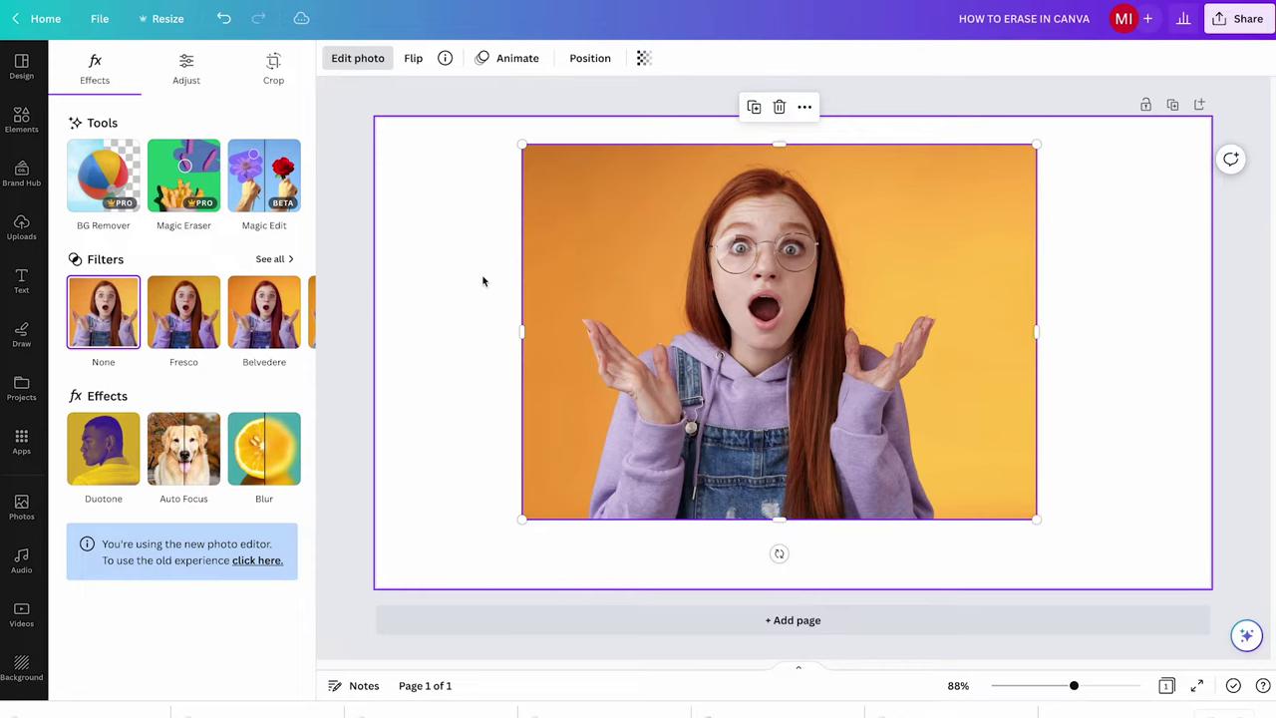
pyautogui.hotkey('ctrl', 'z')
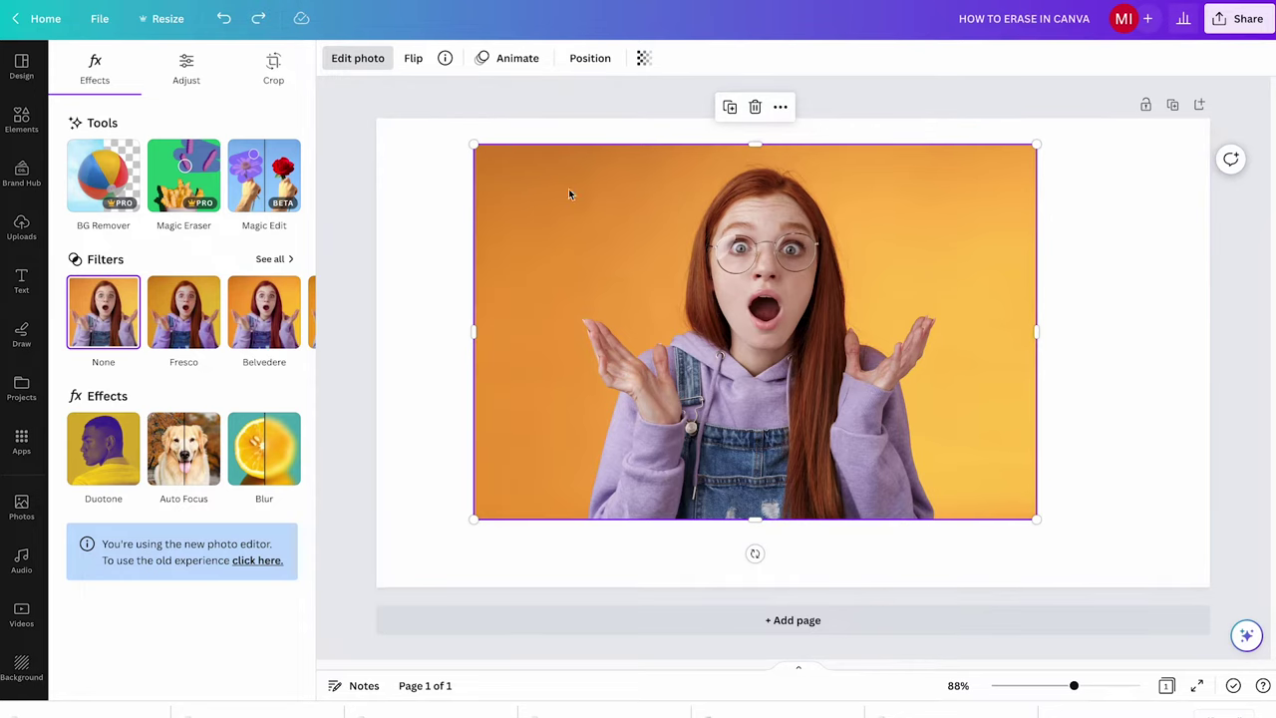
# Step: Remove the woman photo's orange background with BG Remover, inspecting the Erase/Restore brush settings
pyautogui.click(112, 172)
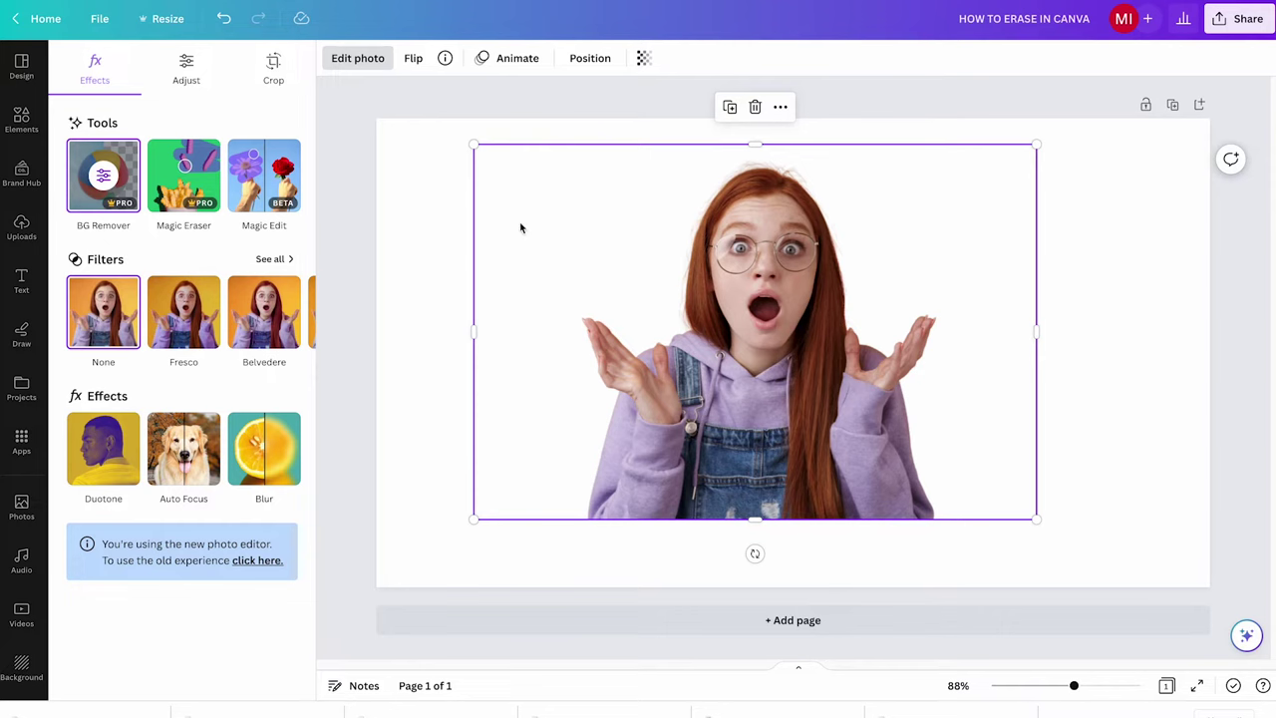
pyautogui.click(103, 180)
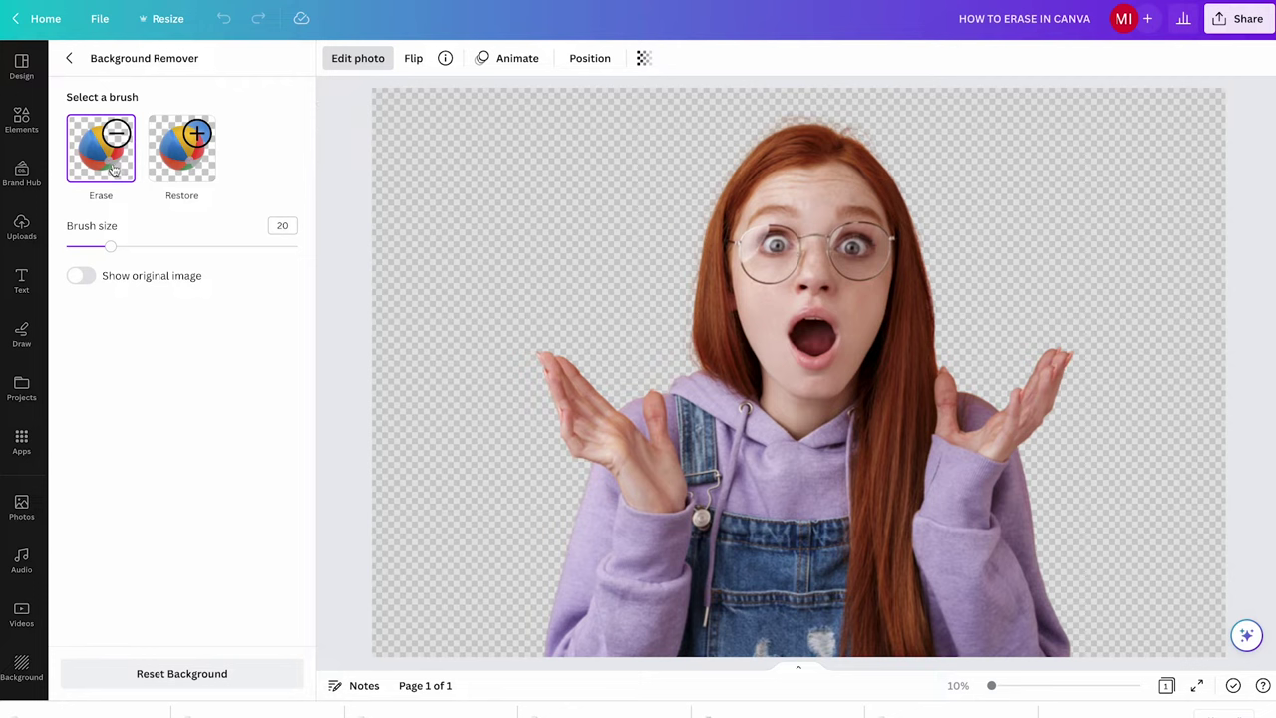
pyautogui.scroll(-3, 786, 355)
pyautogui.scroll(5, 786, 354)
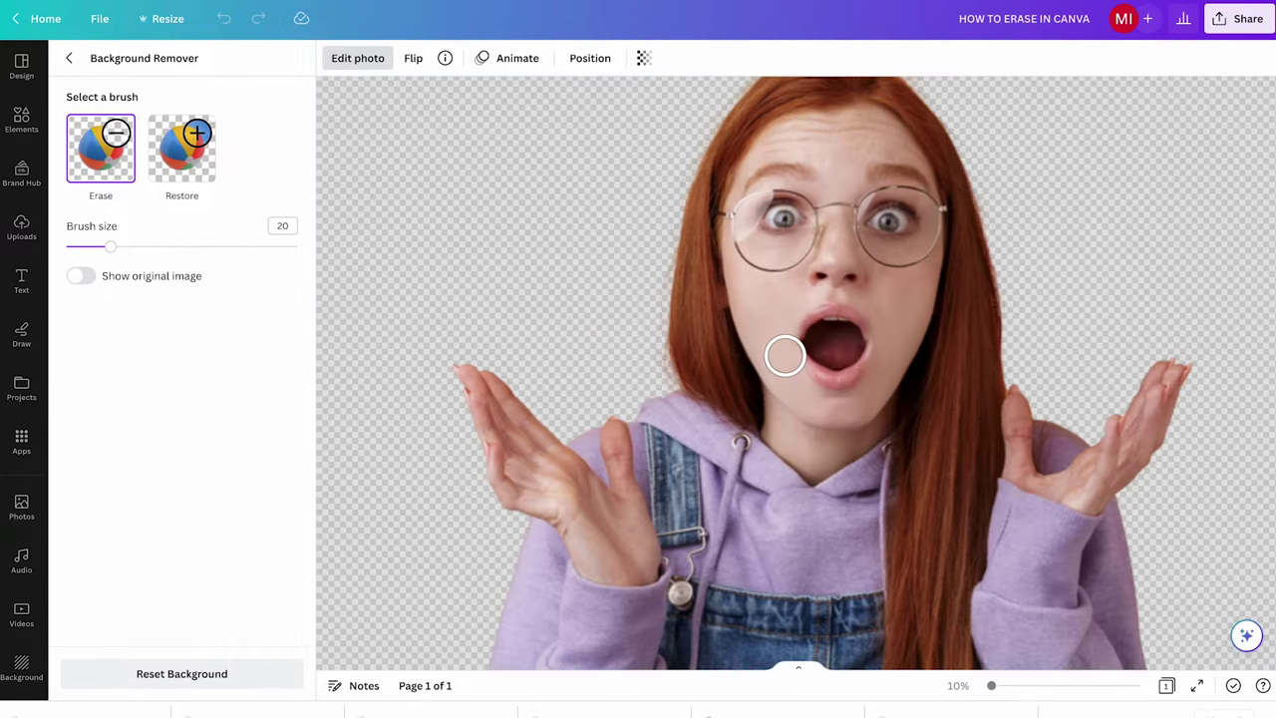
pyautogui.scroll(-2, 787, 356)
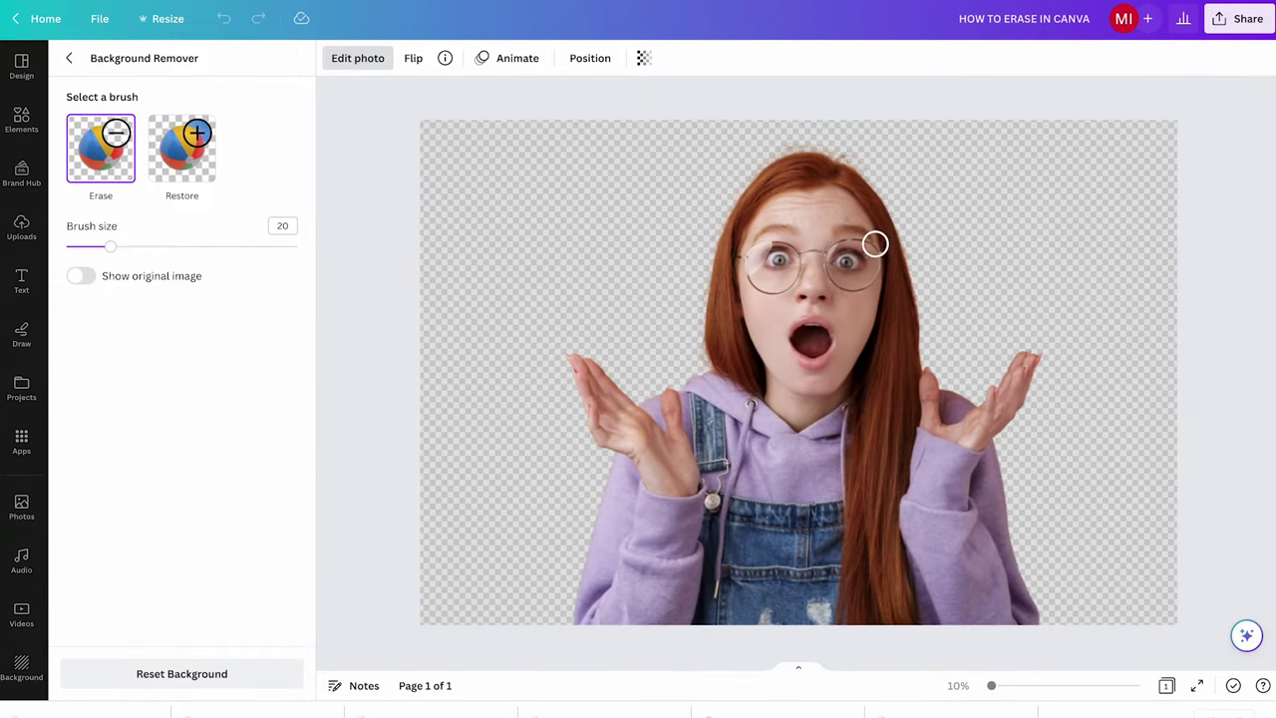
pyautogui.scroll(2, 882, 237)
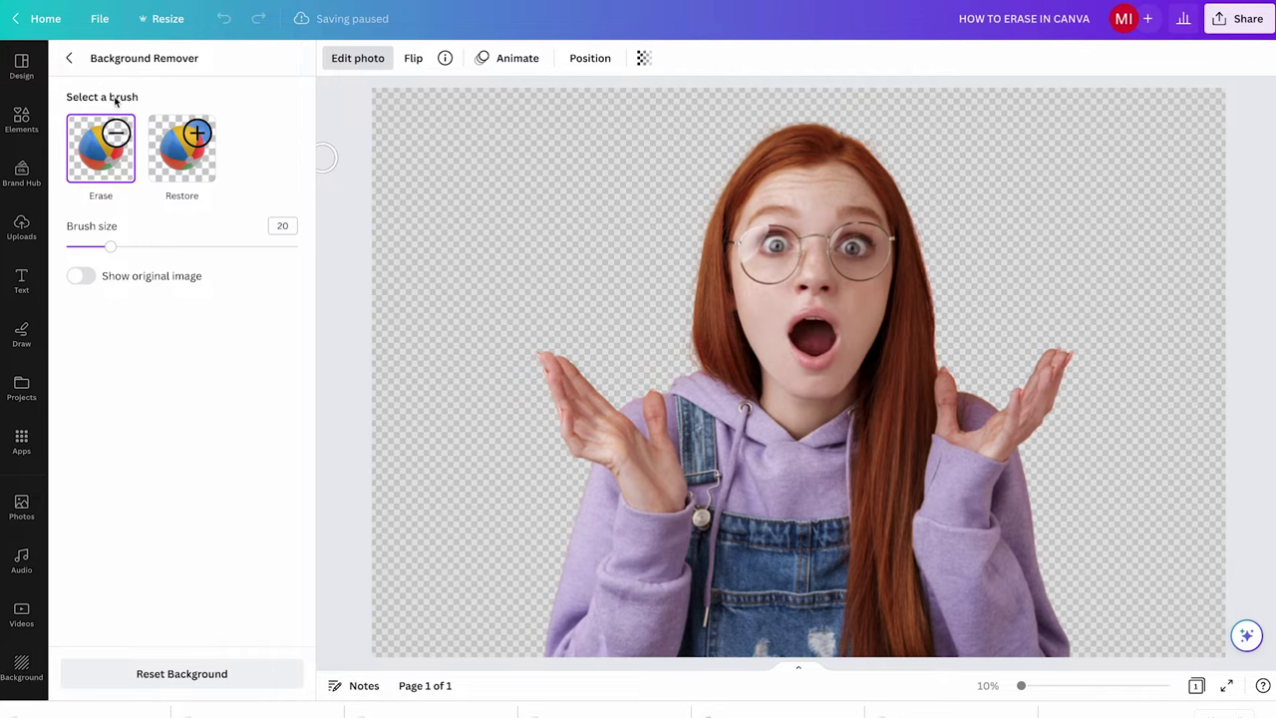
pyautogui.click(74, 58)
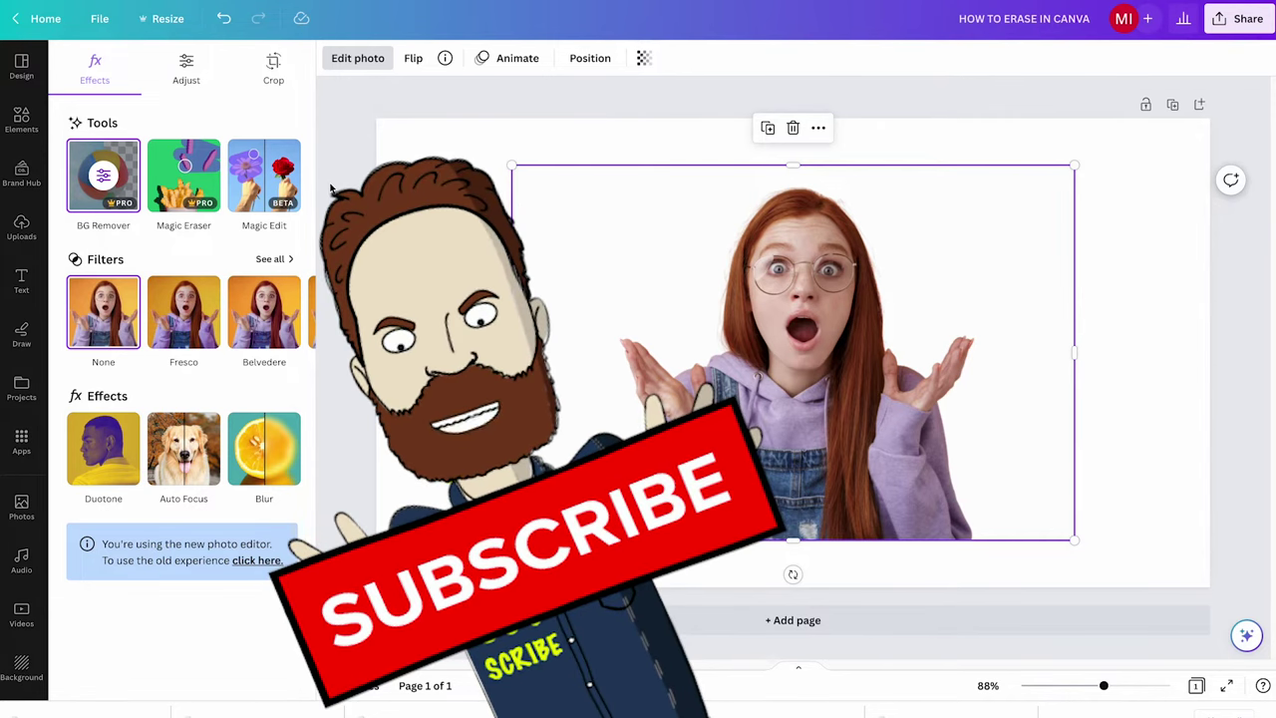
# Step: Delete the woman's photo, add a laptop desk photo, then delete that too
pyautogui.press('Delete')
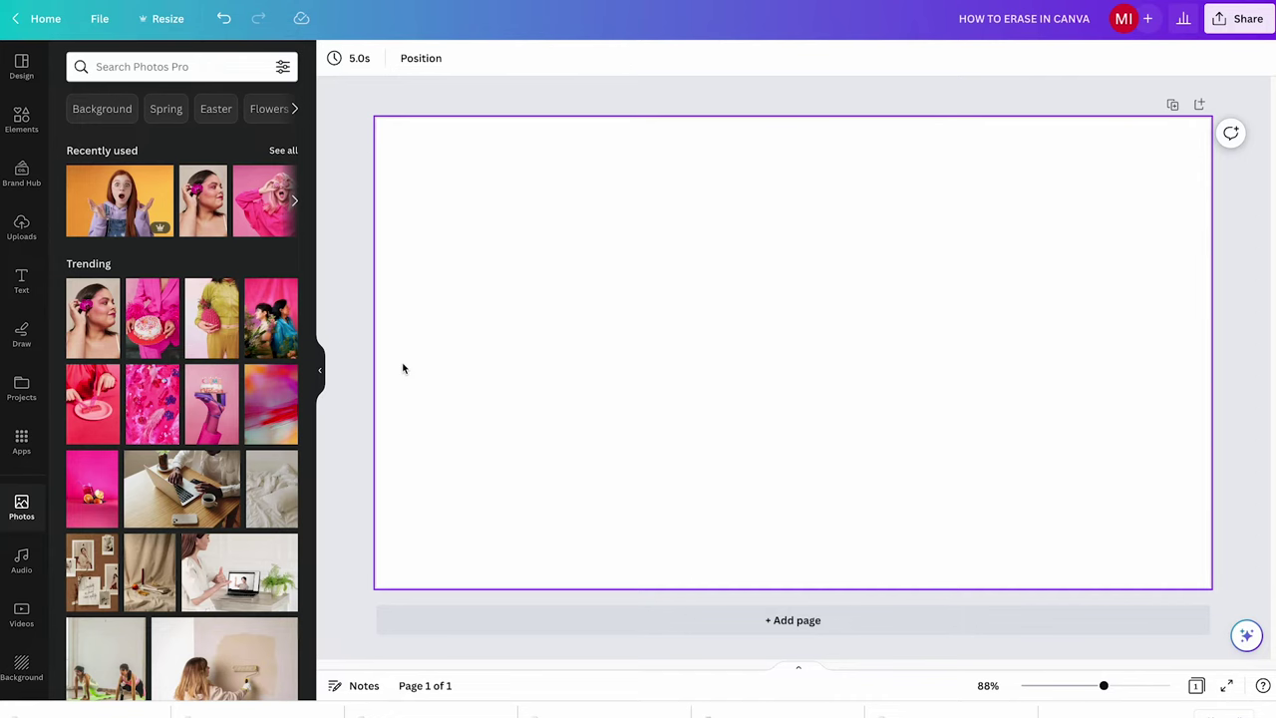
pyautogui.moveTo(150, 477); pyautogui.dragTo(616, 269)
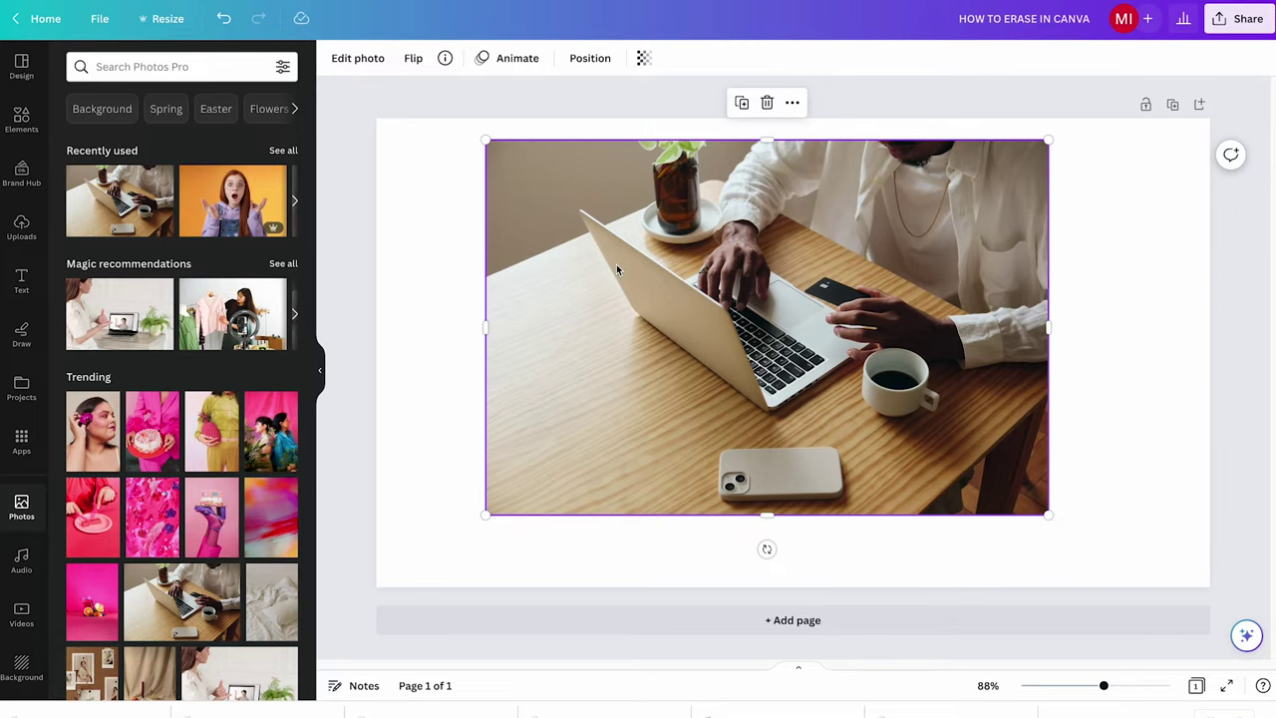
pyautogui.press('Delete')
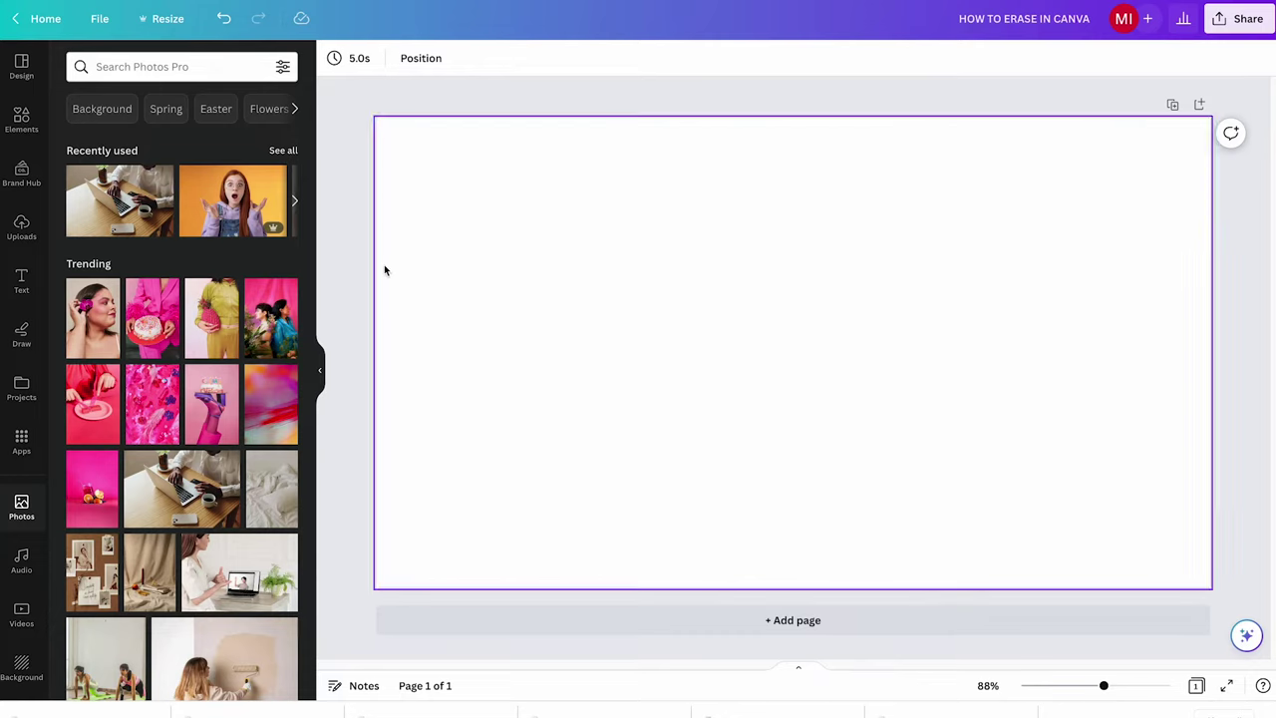
# Step: Add the purple and yellow butterfly graphic from Elements and enlarge it on the page
pyautogui.click(21, 120)
pyautogui.scroll(-2, 260, 271)
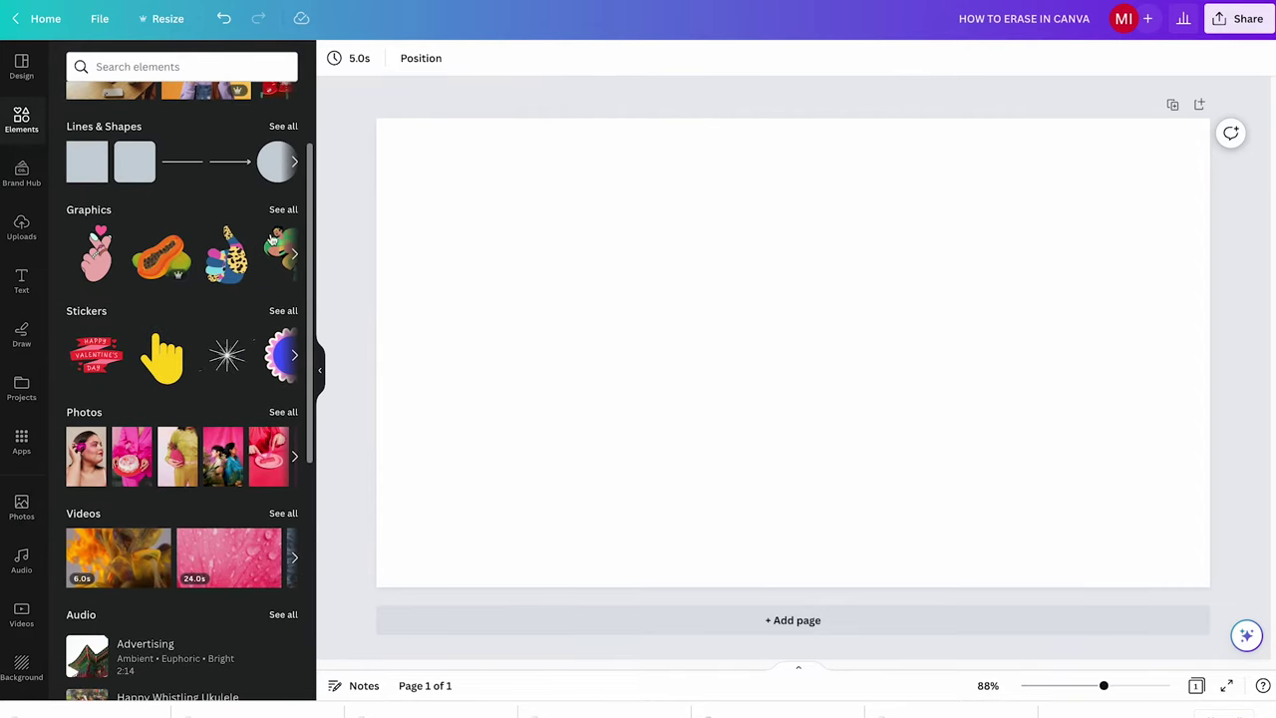
pyautogui.click(285, 211)
pyautogui.scroll(-3, 230, 334)
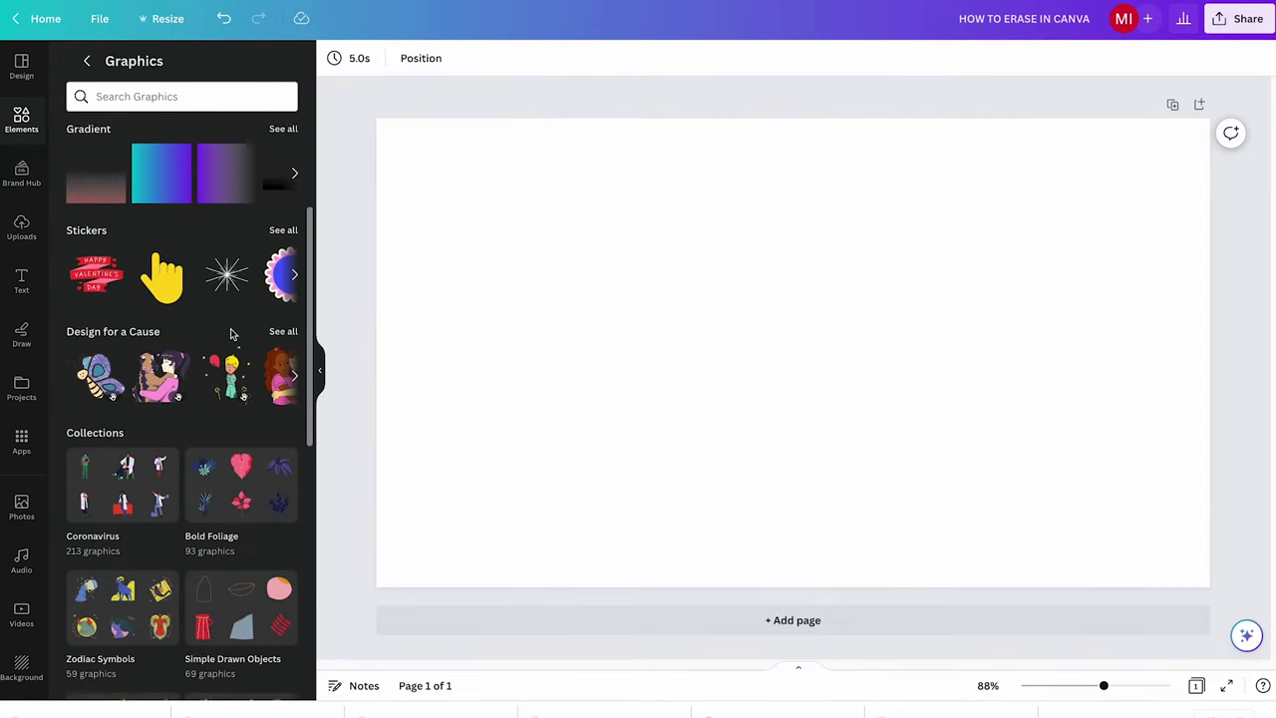
pyautogui.moveTo(98, 349); pyautogui.dragTo(594, 193)
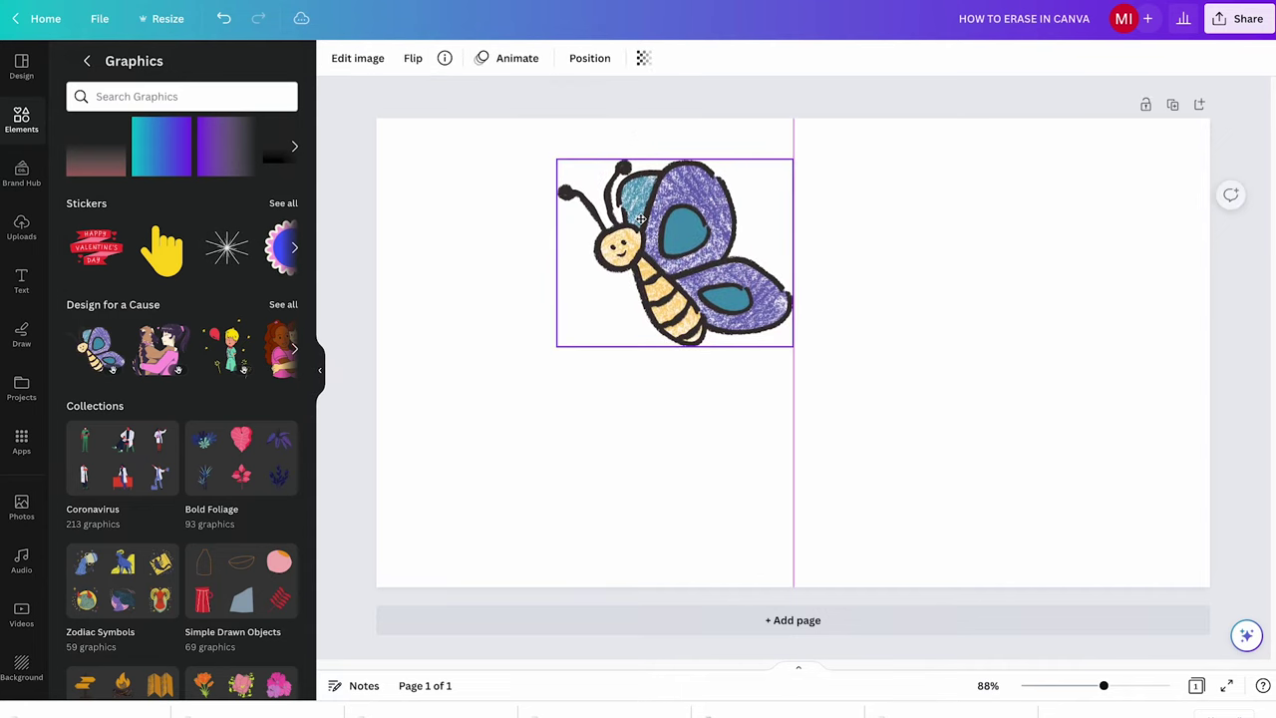
pyautogui.moveTo(791, 348); pyautogui.dragTo(959, 479)
pyautogui.click(511, 227)
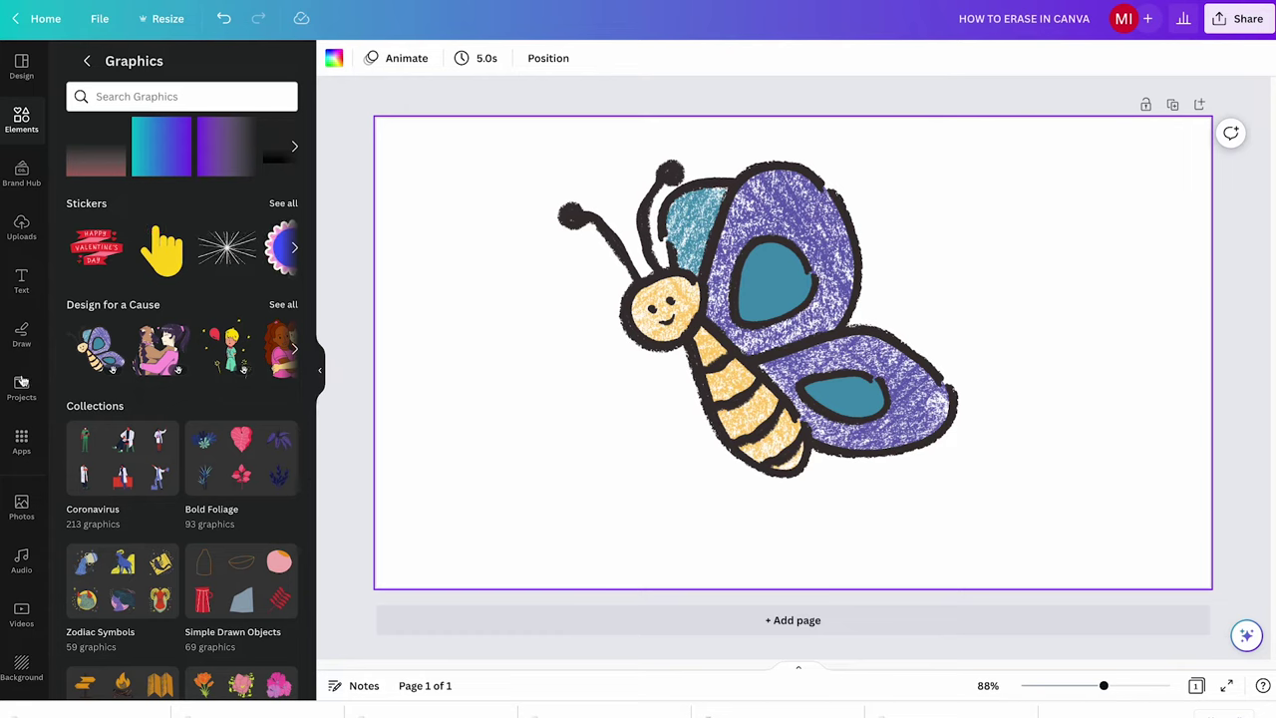
pyautogui.click(20, 331)
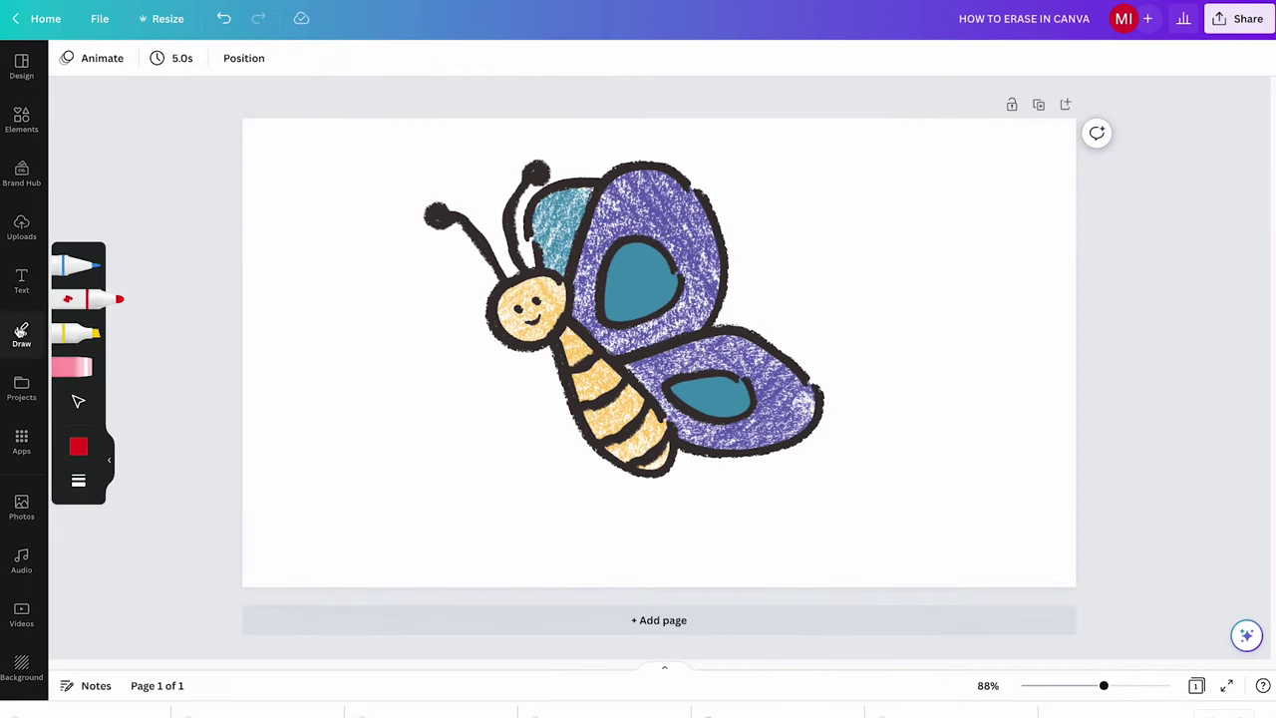
# Step: Set up the pen with white colour and stroke weight 36
pyautogui.click(84, 263)
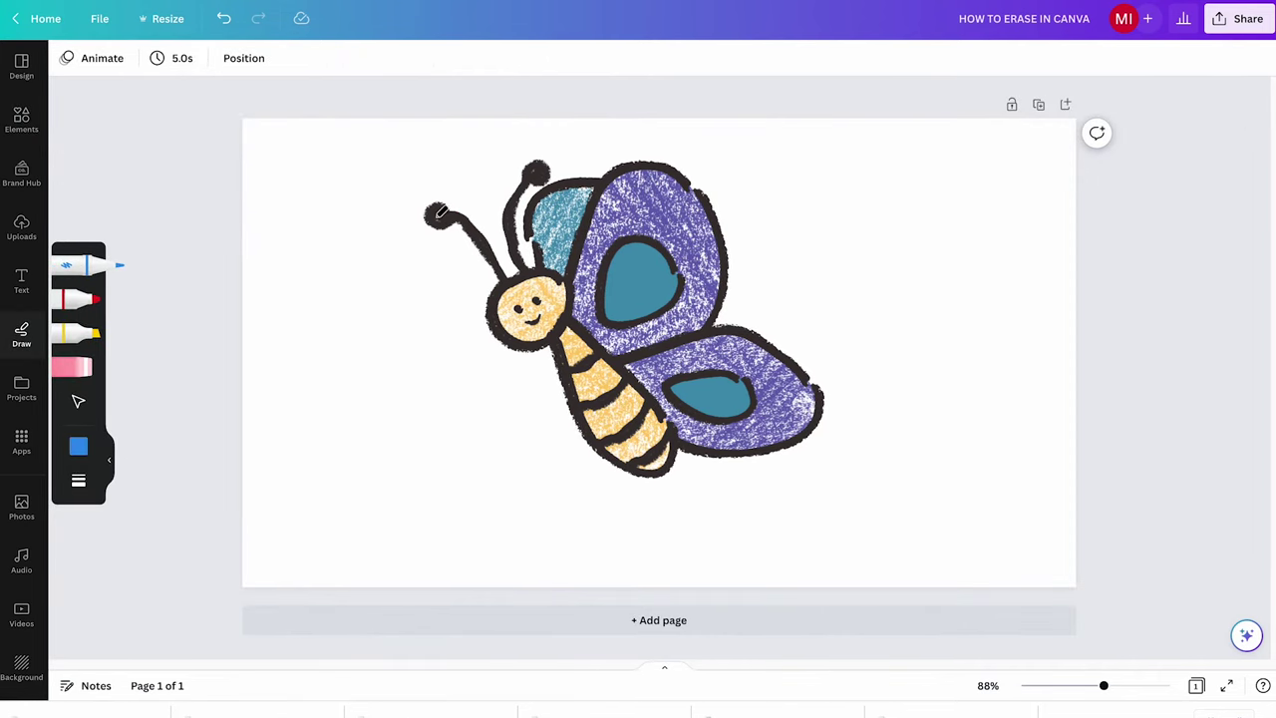
pyautogui.click(77, 446)
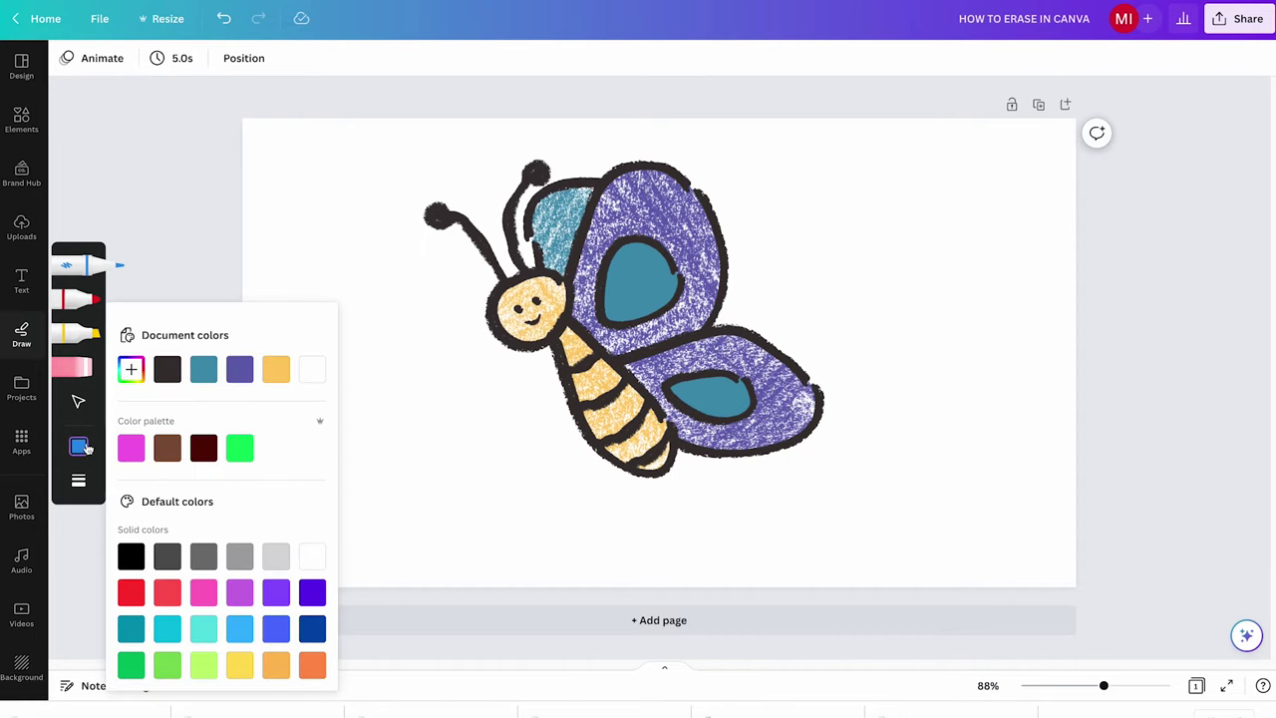
pyautogui.click(311, 369)
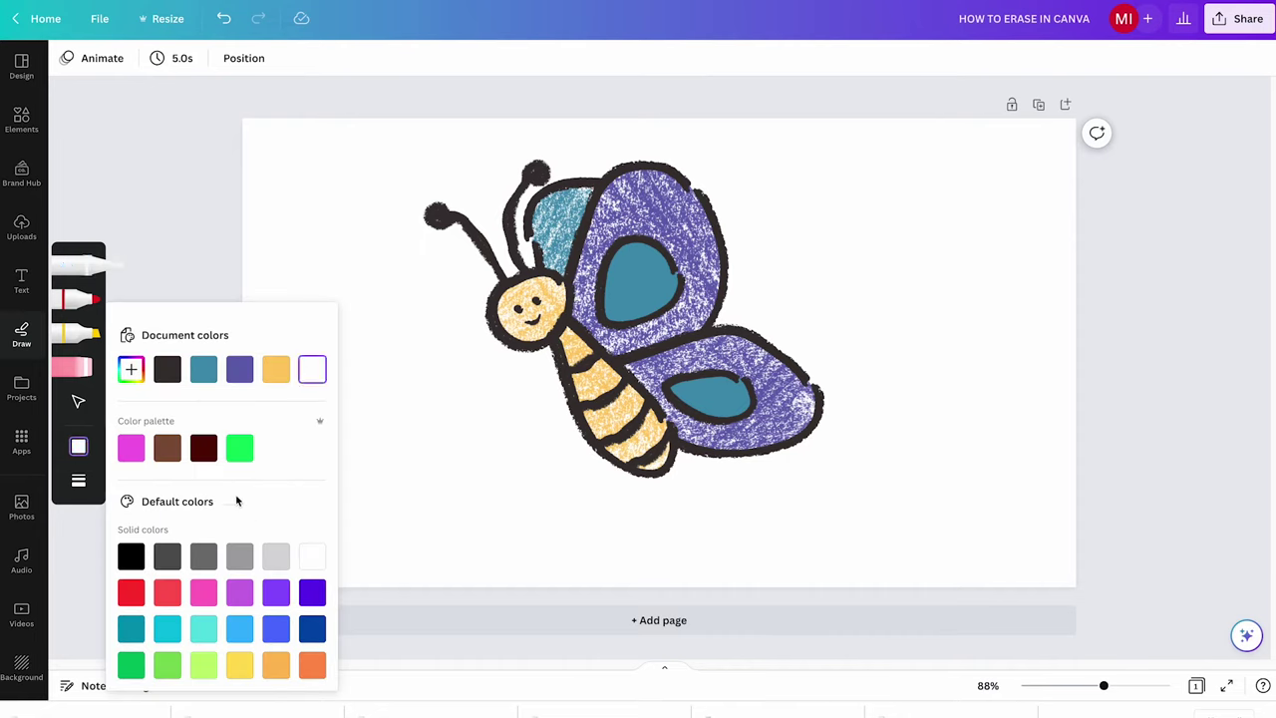
pyautogui.click(78, 481)
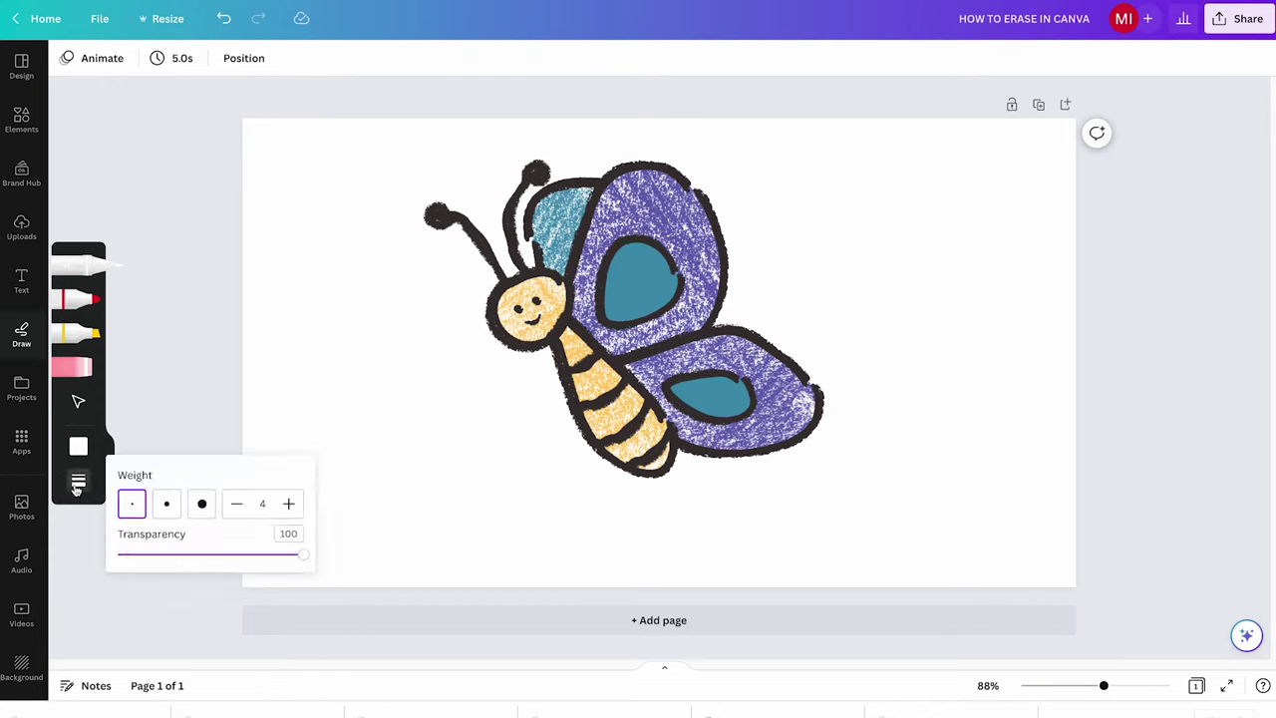
pyautogui.click(203, 504)
pyautogui.click(362, 382)
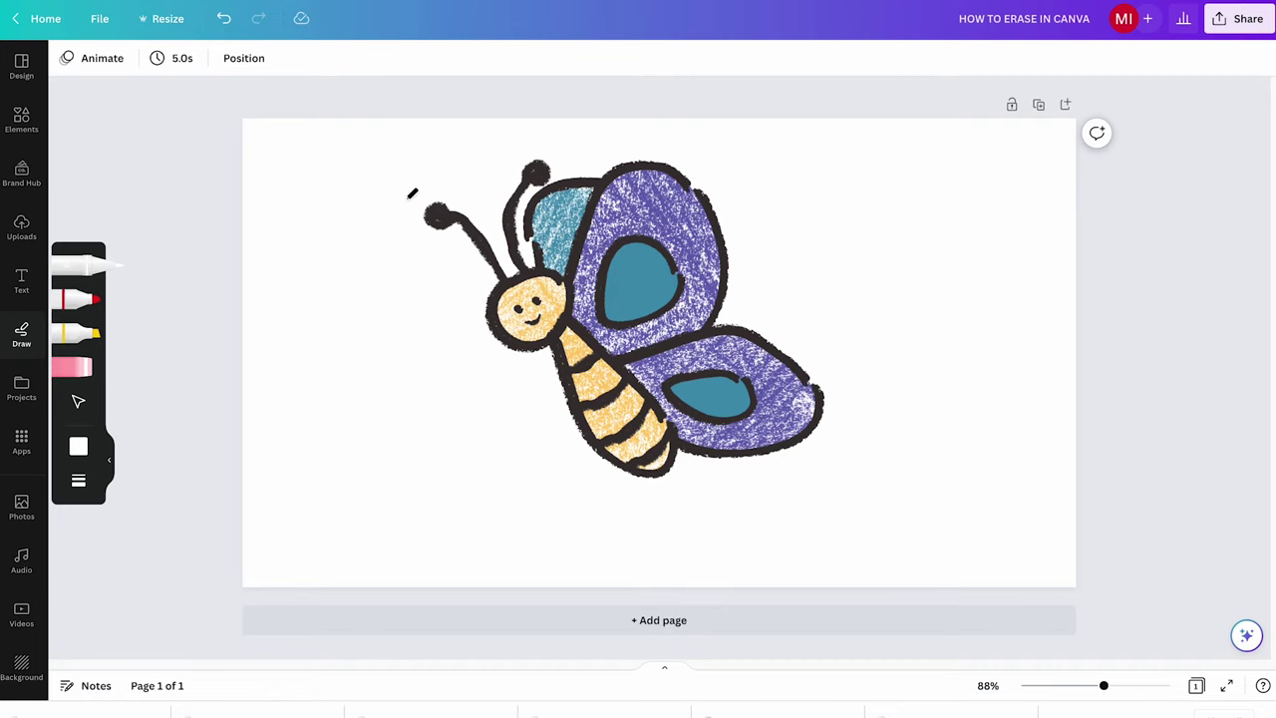
# Step: Paint over the butterfly's left antenna with thick white strokes
pyautogui.moveTo(413, 193)
pyautogui.mouseDown()
pyautogui.moveTo(432, 237)
pyautogui.moveTo(469, 216)
pyautogui.moveTo(497, 257)
pyautogui.mouseUp()
pyautogui.scroll(5, 497, 257)
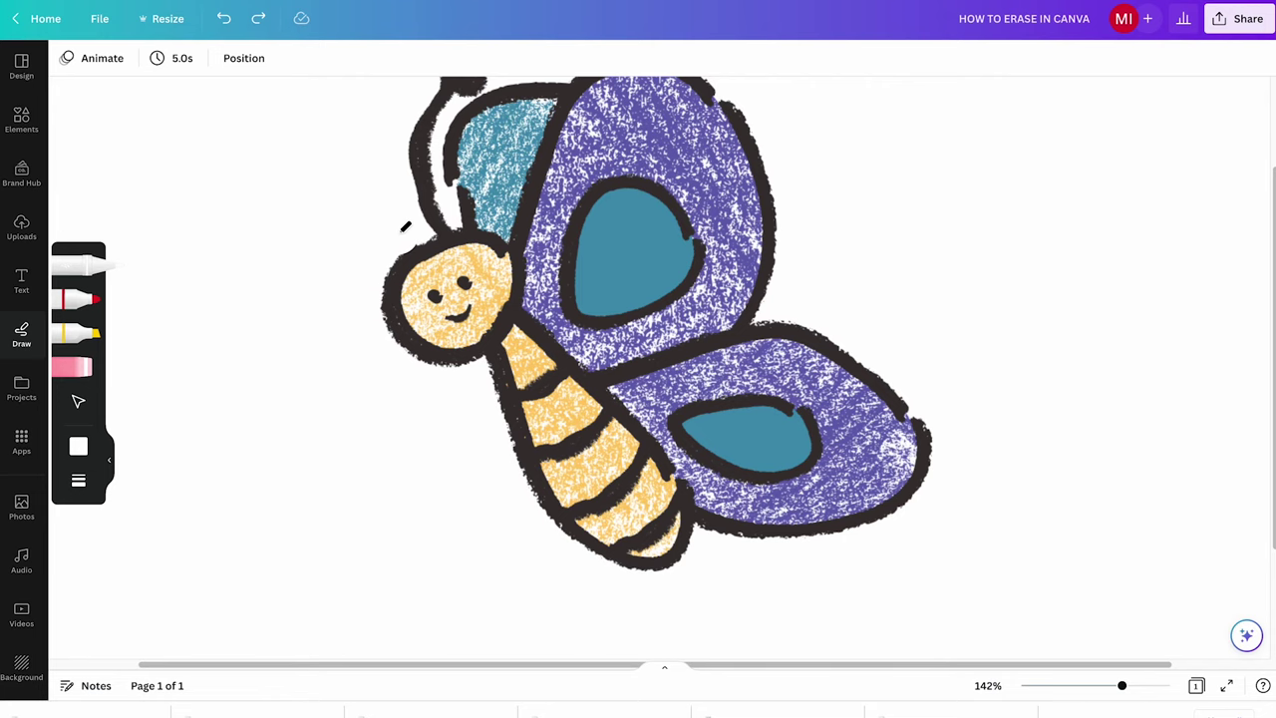
pyautogui.scroll(-5, 685, 431)
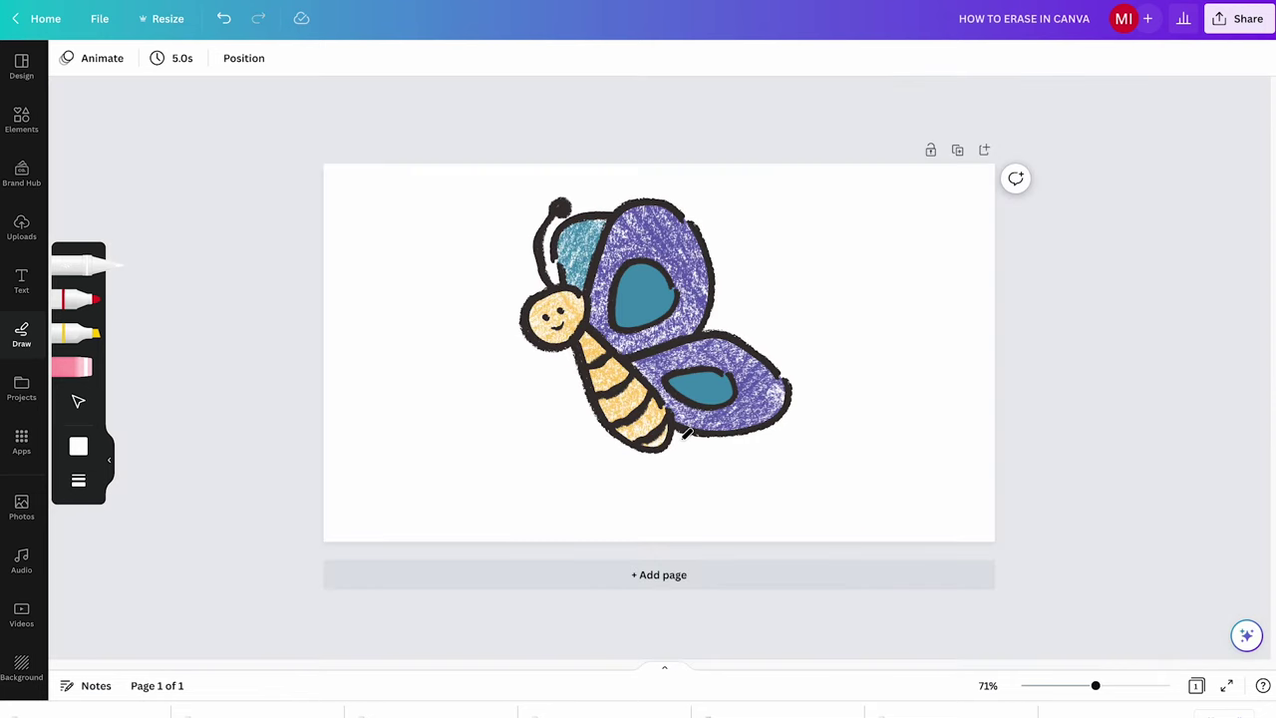